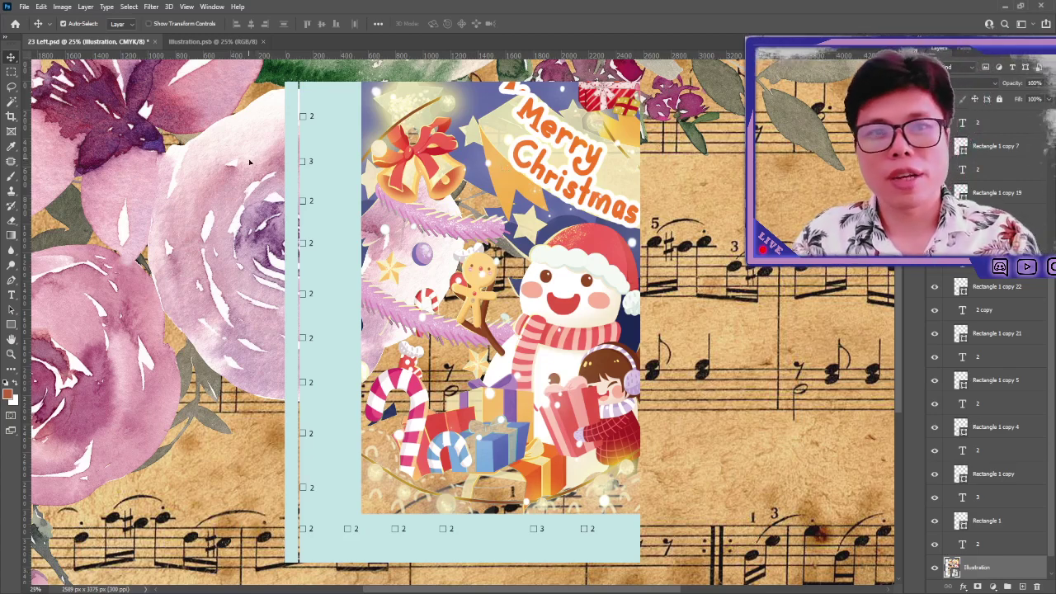
- In Illustration.psb, identify the 袜子 and gingerbread man layers by toggling their visibility
left_click(212, 41)
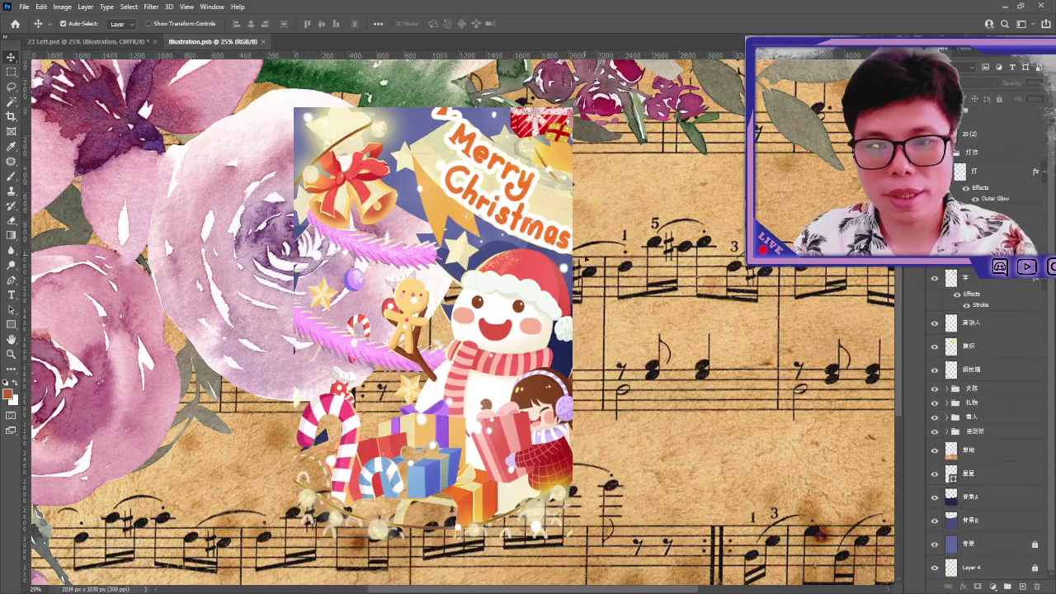
scroll(453, 474, "up", 1, "alt")
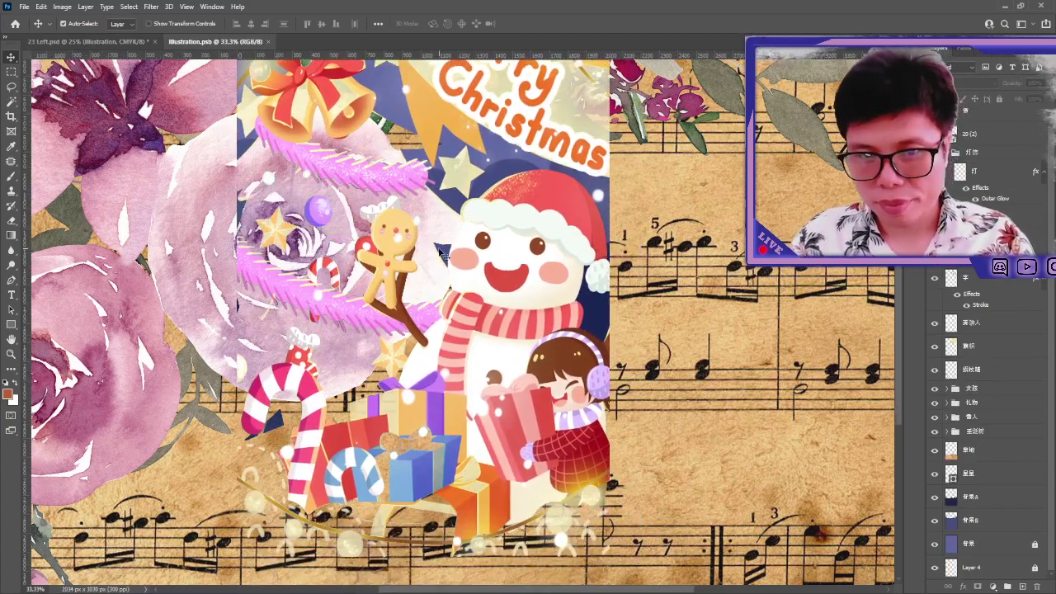
left_click(394, 266)
left_click(935, 567)
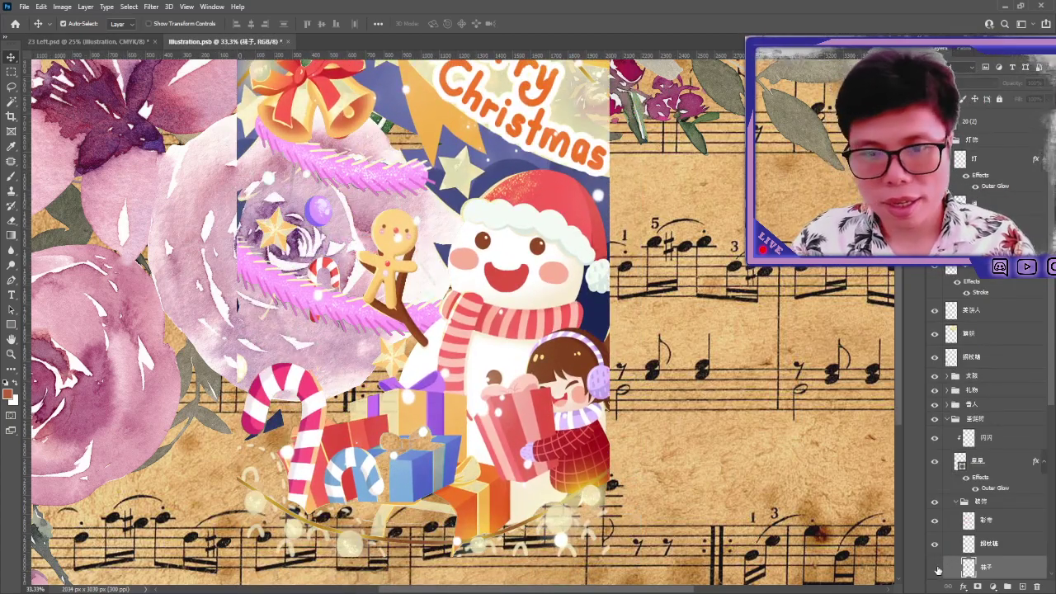
left_click(935, 567)
left_click(394, 289)
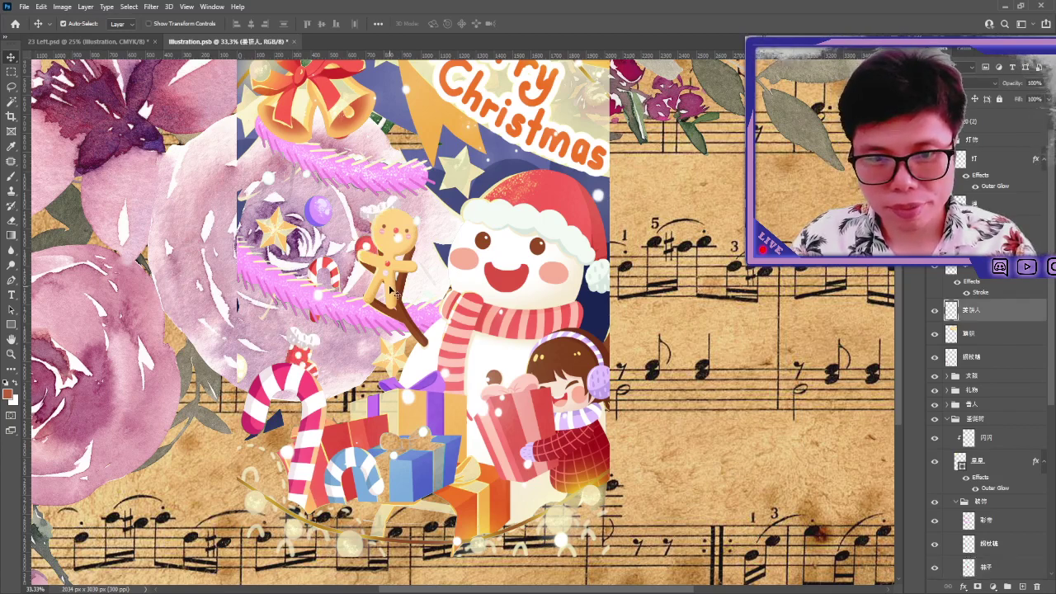
mouse_move(545, 402)
left_mouse_down()
mouse_move(546, 365)
mouse_move(559, 390)
left_mouse_up()
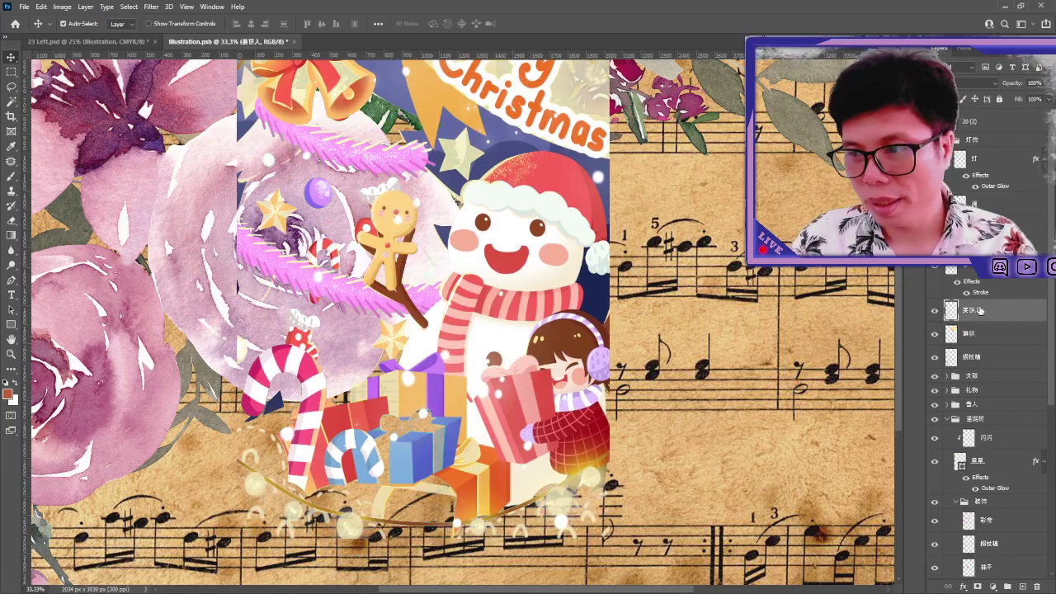
left_click(931, 311)
left_click(932, 311)
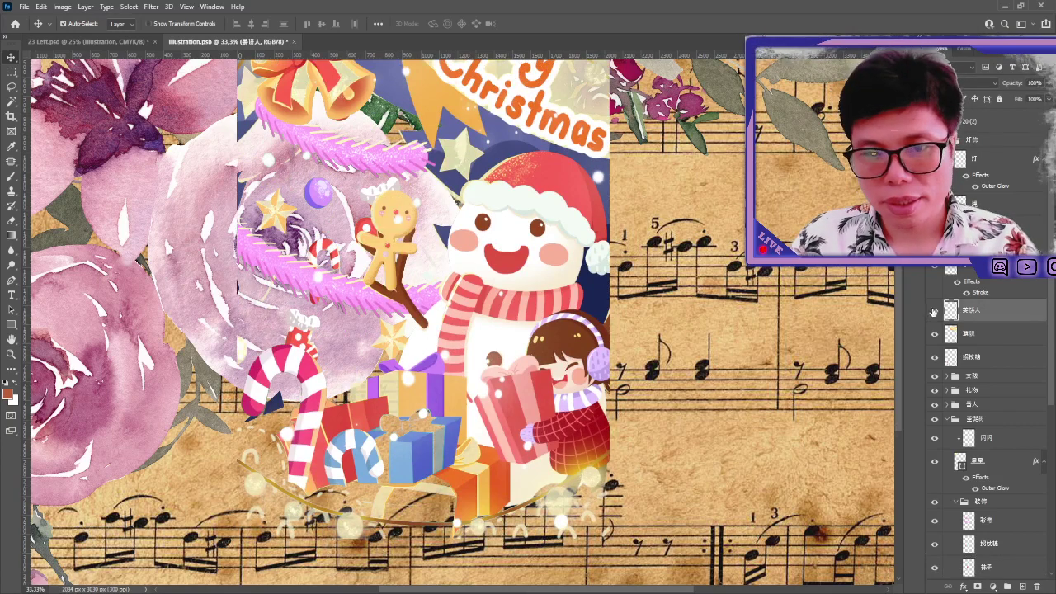
- Rename the gingerbread man's layer to 'nguoi banh' and move the artwork back into its frame
double_click(978, 312)
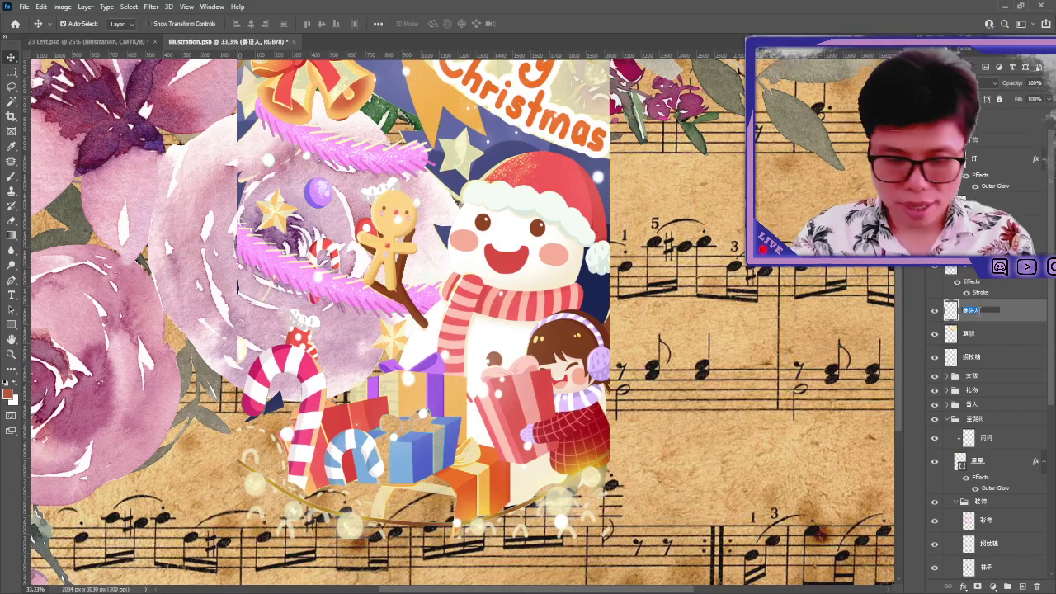
type("noud")
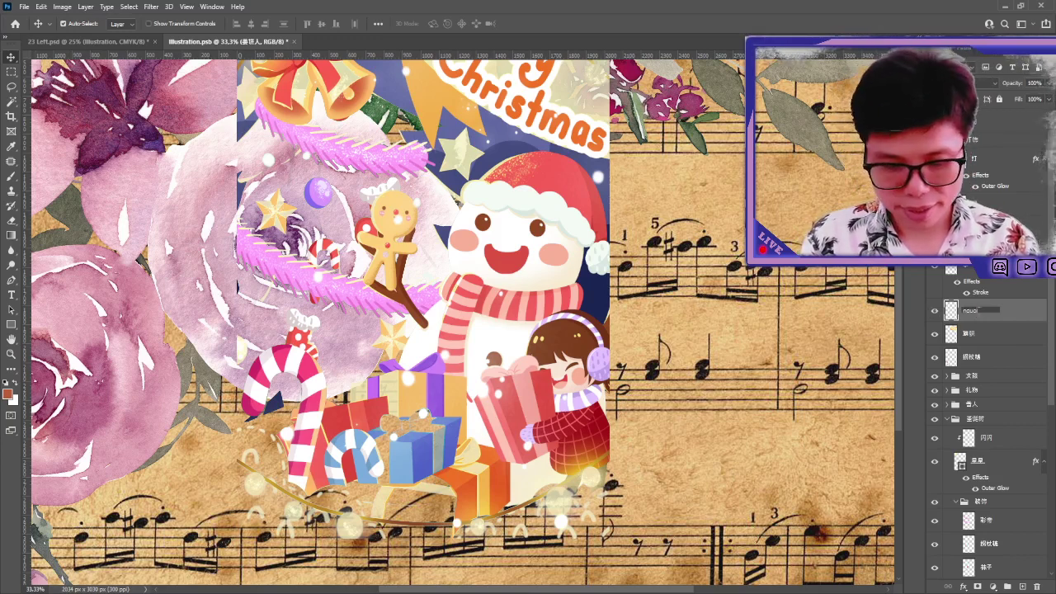
type("h")
key("Return")
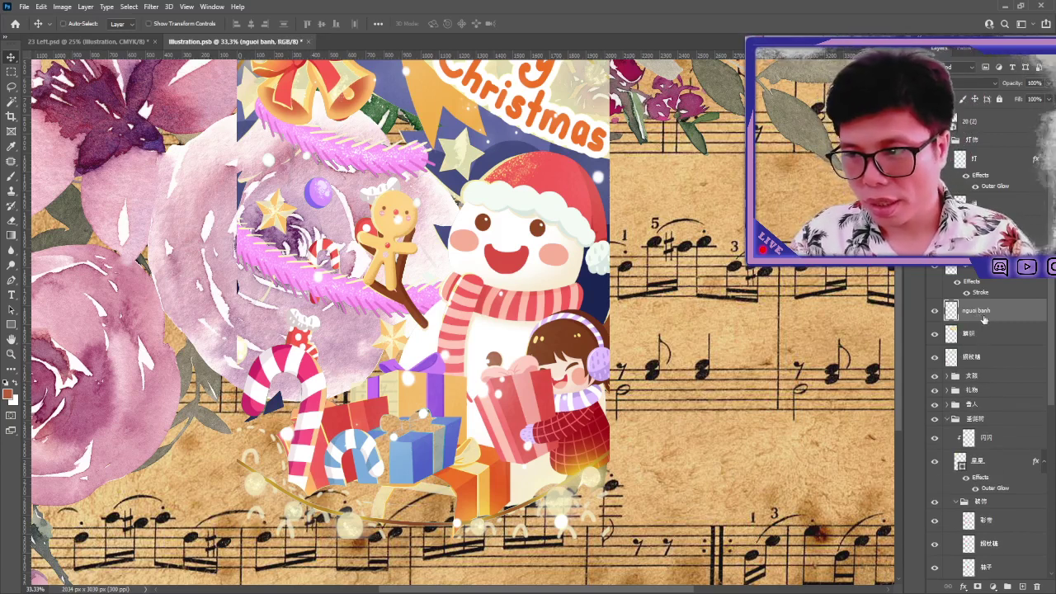
left_click_drag(542, 256, 541, 303)
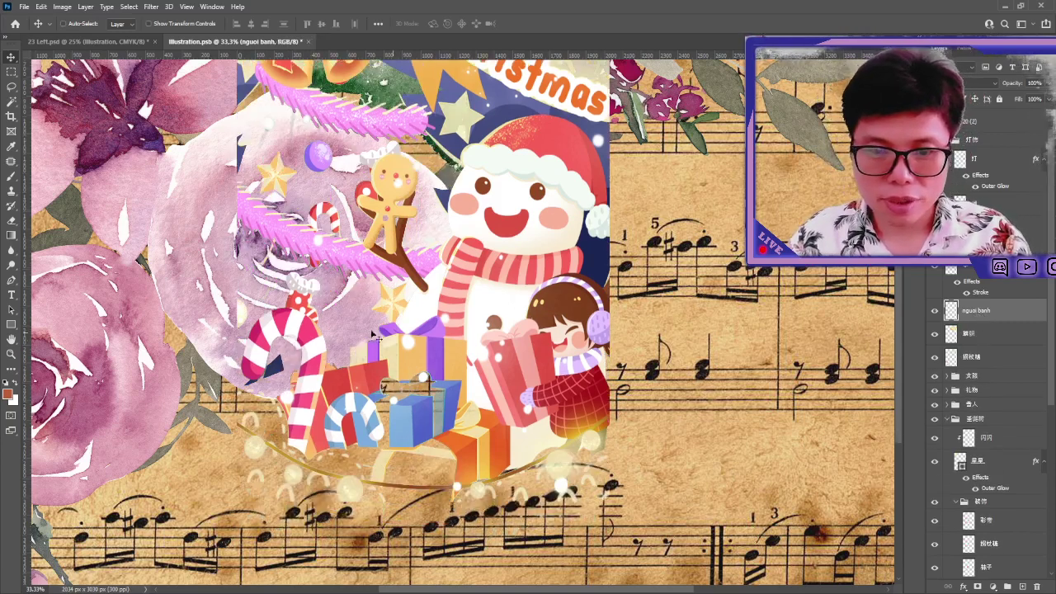
left_click_drag(361, 257, 360, 348)
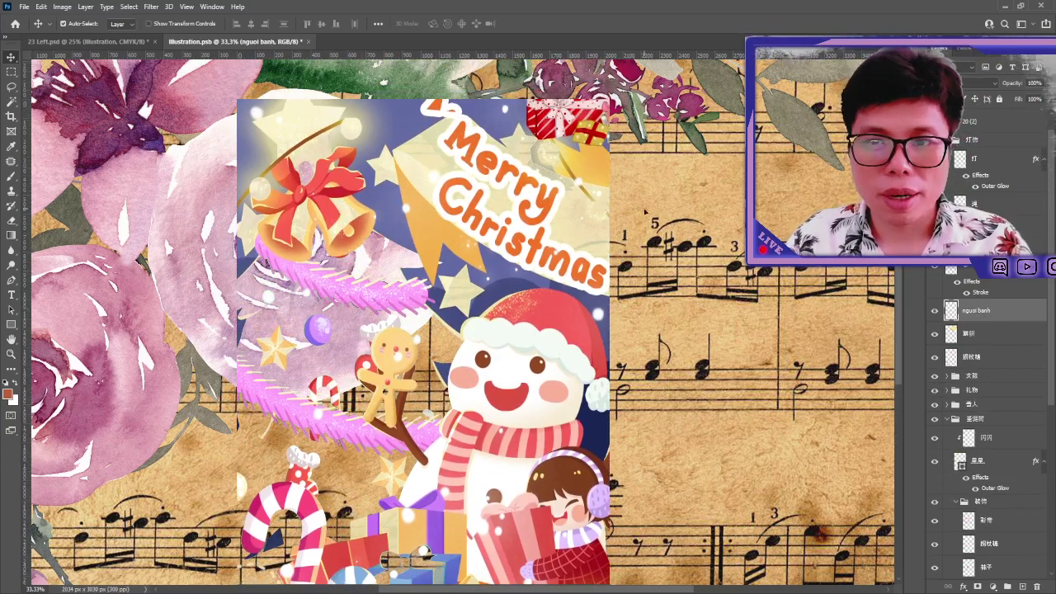
- Duplicate the gingerbread man and place the copy beside the Merry Christmas lettering
key("ctrl+j")
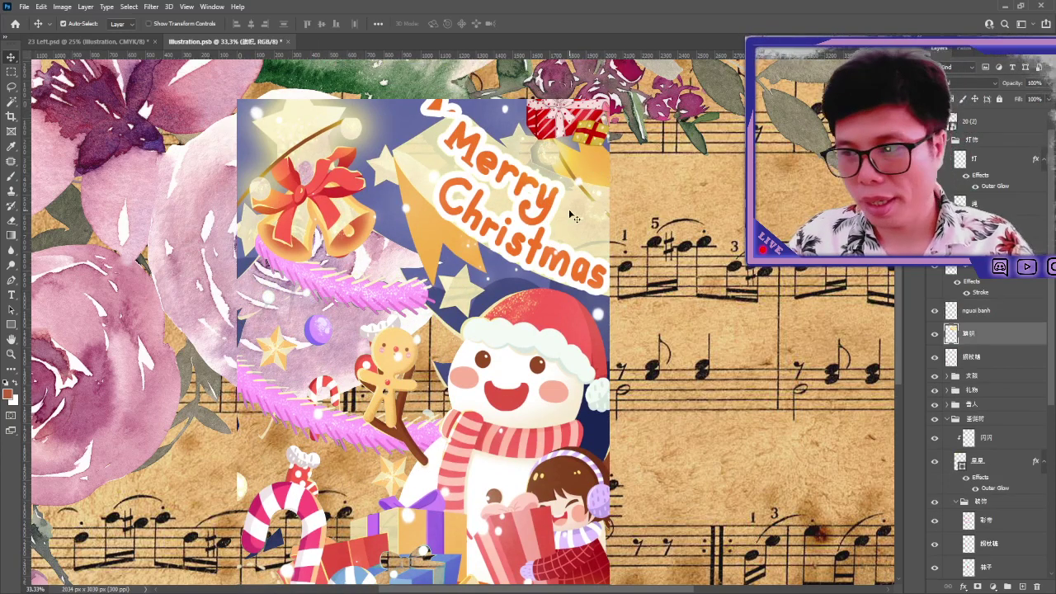
left_click_drag(412, 352, 453, 312)
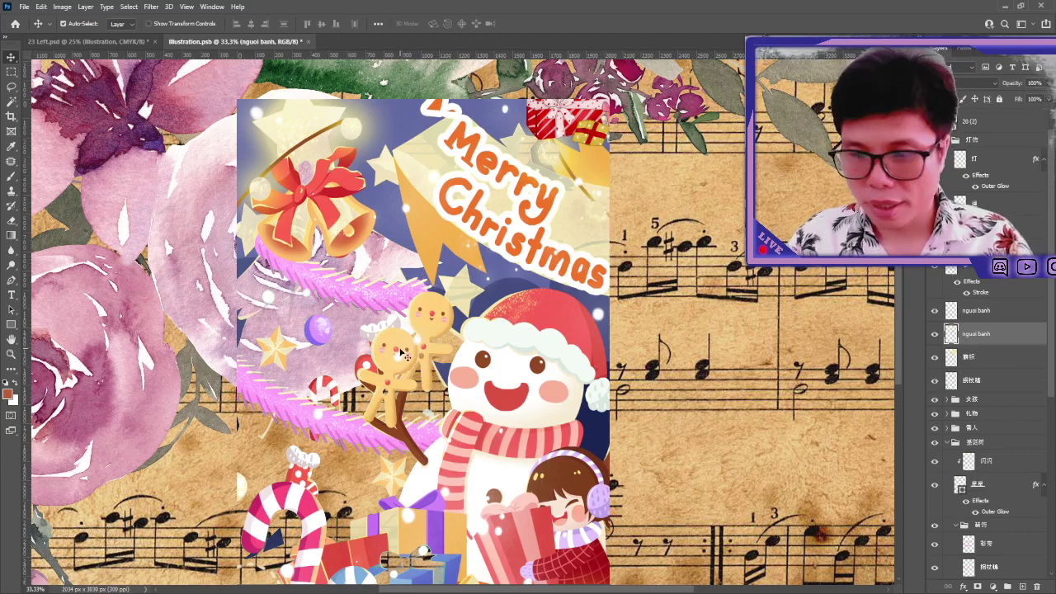
key("ctrl+t")
left_click_drag(452, 312, 594, 188)
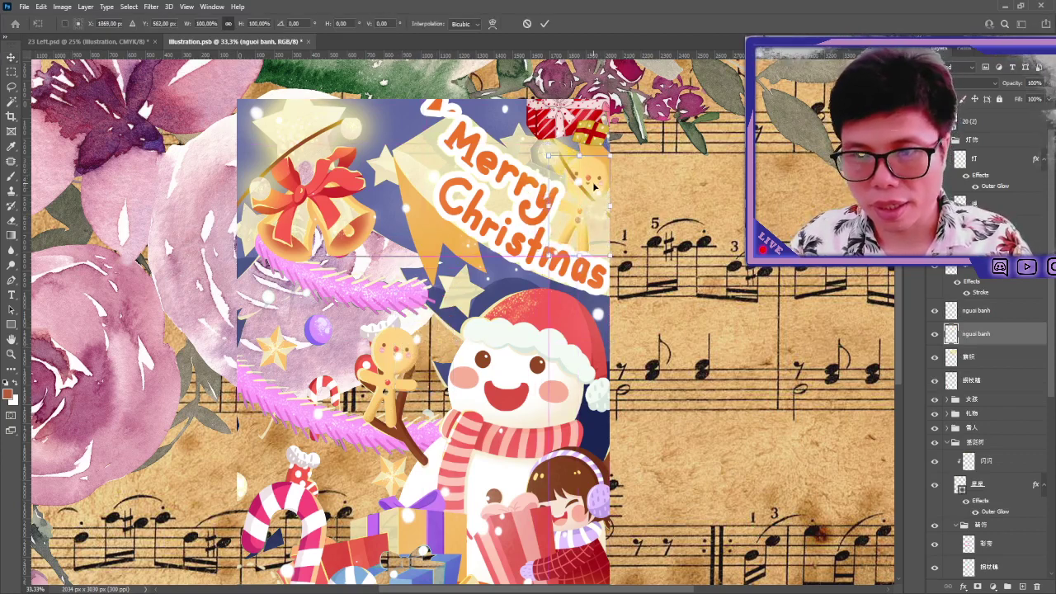
left_click_drag(593, 188, 591, 188)
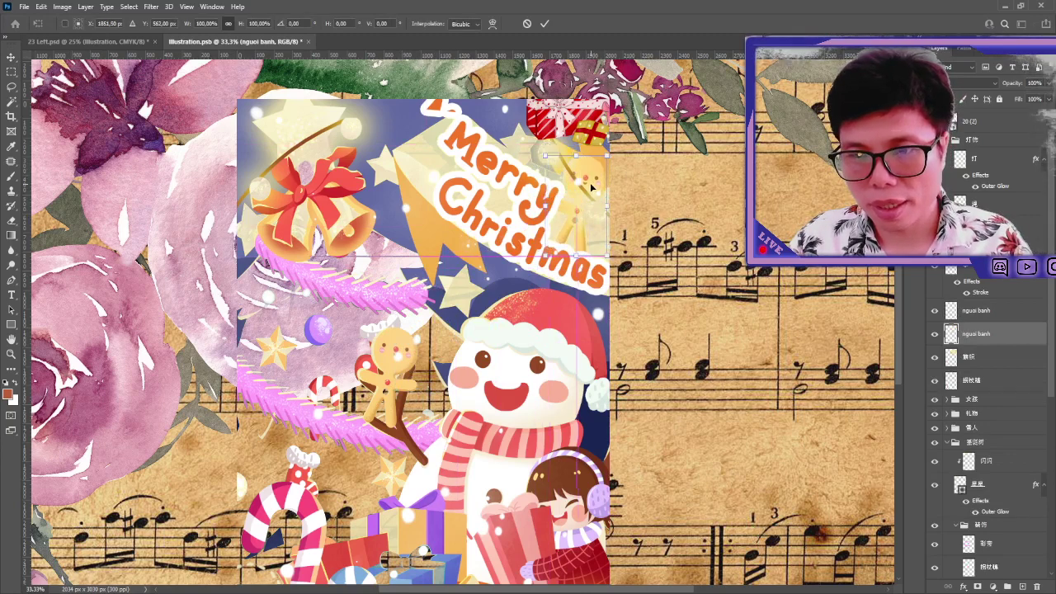
left_click(12, 60)
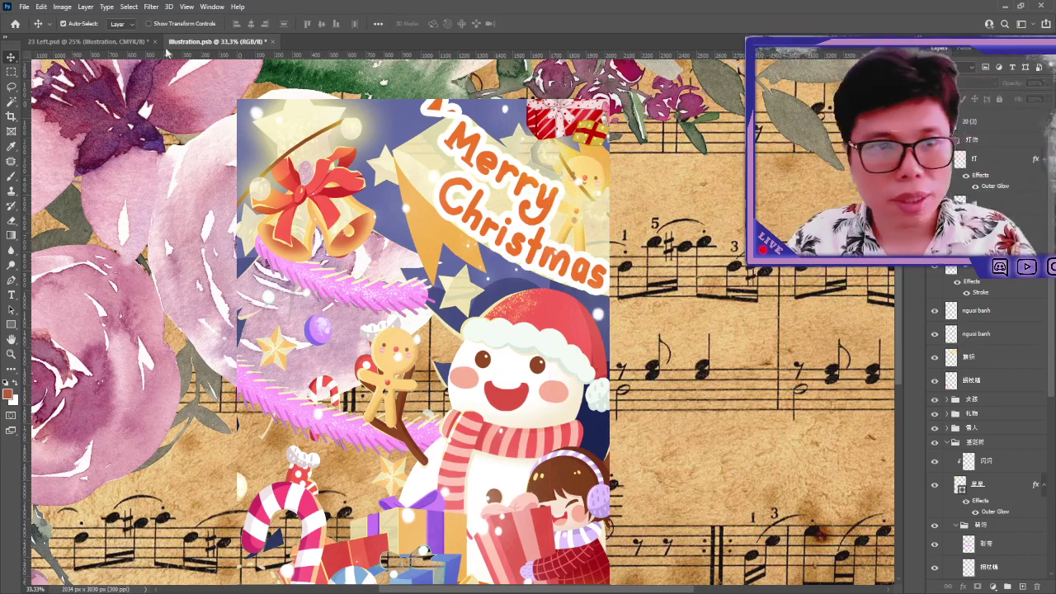
- Bring the gingerbread man into 23 Left.psd and position it near the checklist
left_click(107, 42)
left_click_drag(327, 191, 384, 225)
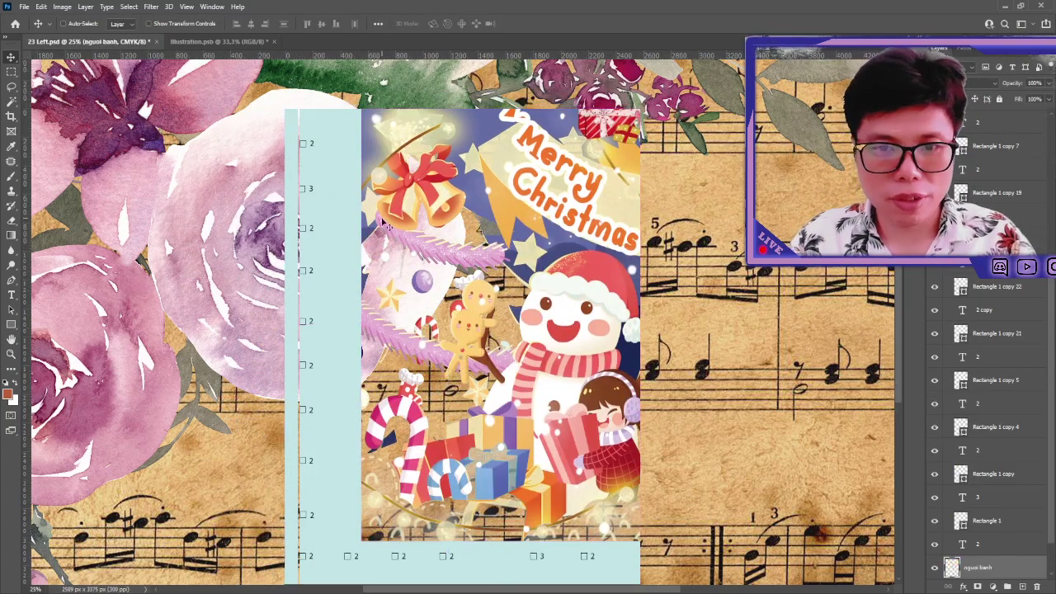
left_click_drag(476, 332, 367, 165)
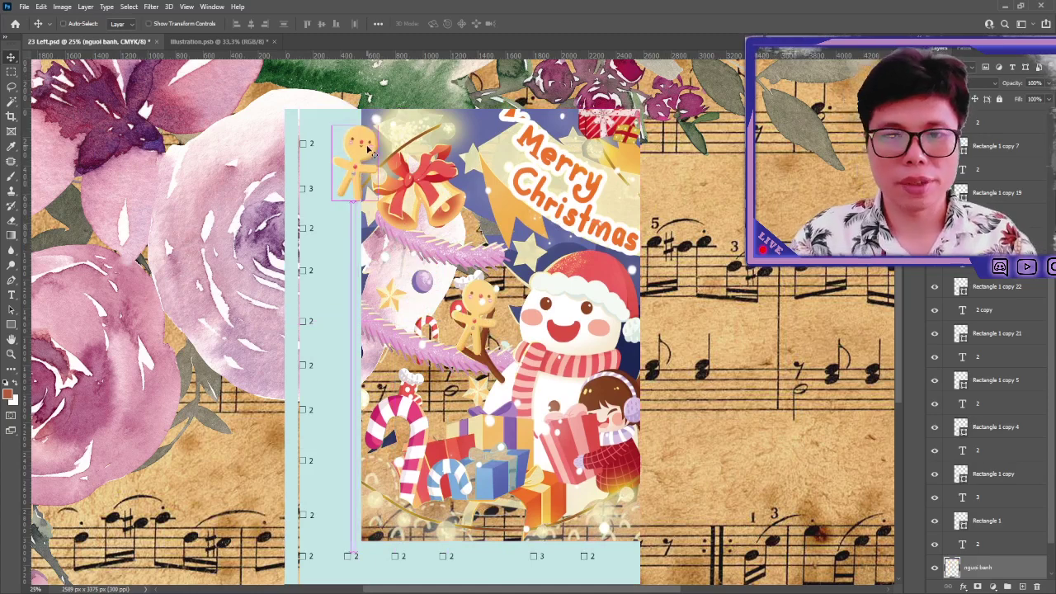
key("ctrl+plus")
scroll(336, 118, "up", 1)
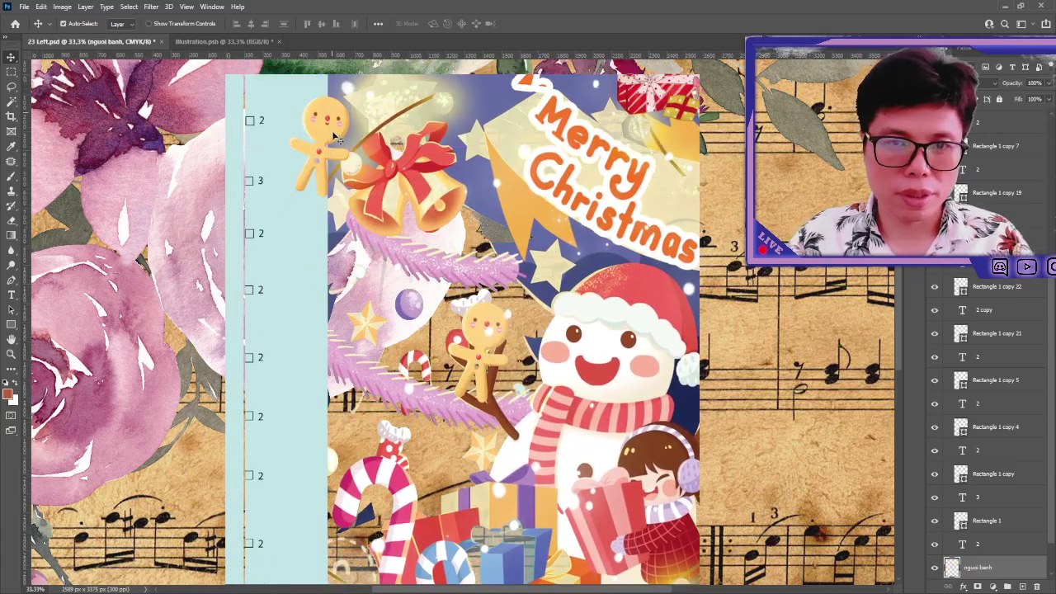
scroll(336, 136, "up", 1)
mouse_move(336, 137)
left_mouse_down()
mouse_move(316, 136)
mouse_move(302, 154)
left_mouse_up()
- Shrink the gingerbread man beside the first checklist item and save the planner
key("ctrl+t")
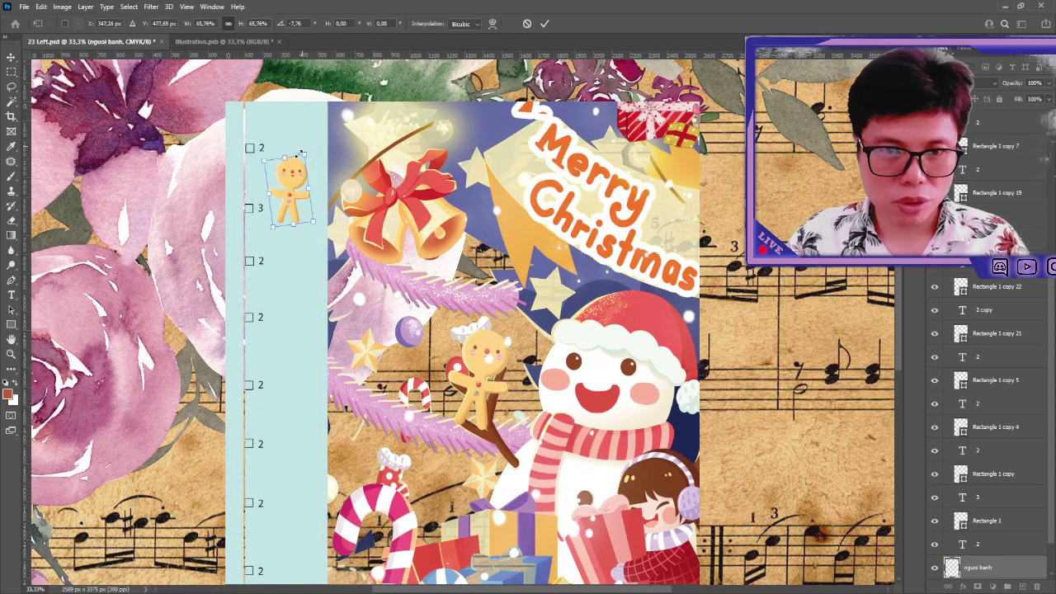
mouse_move(288, 190)
left_mouse_down()
mouse_move(288, 157)
mouse_move(304, 150)
mouse_move(294, 153)
left_mouse_up()
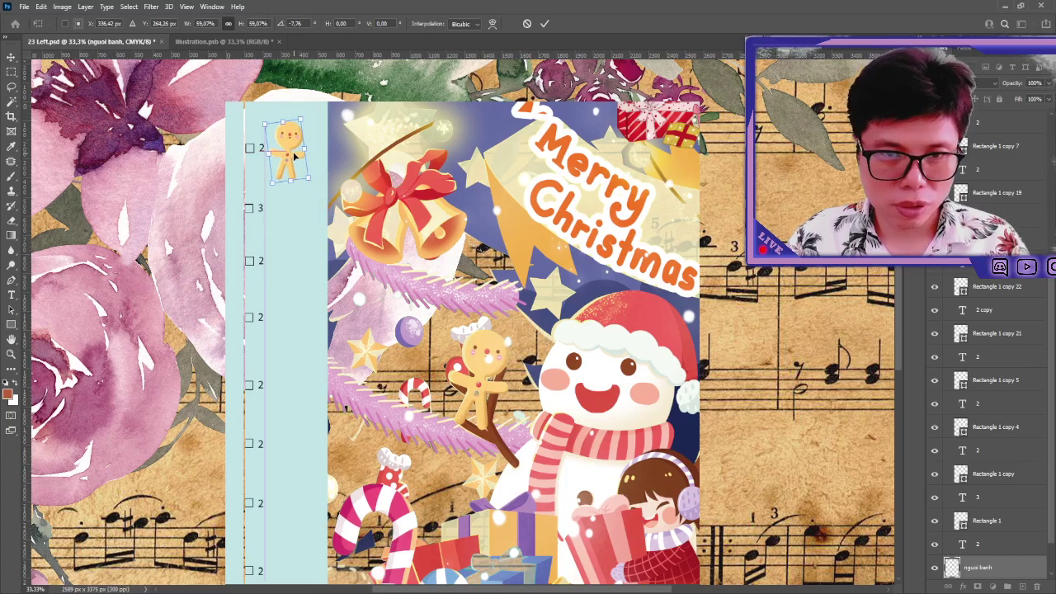
left_click(11, 58)
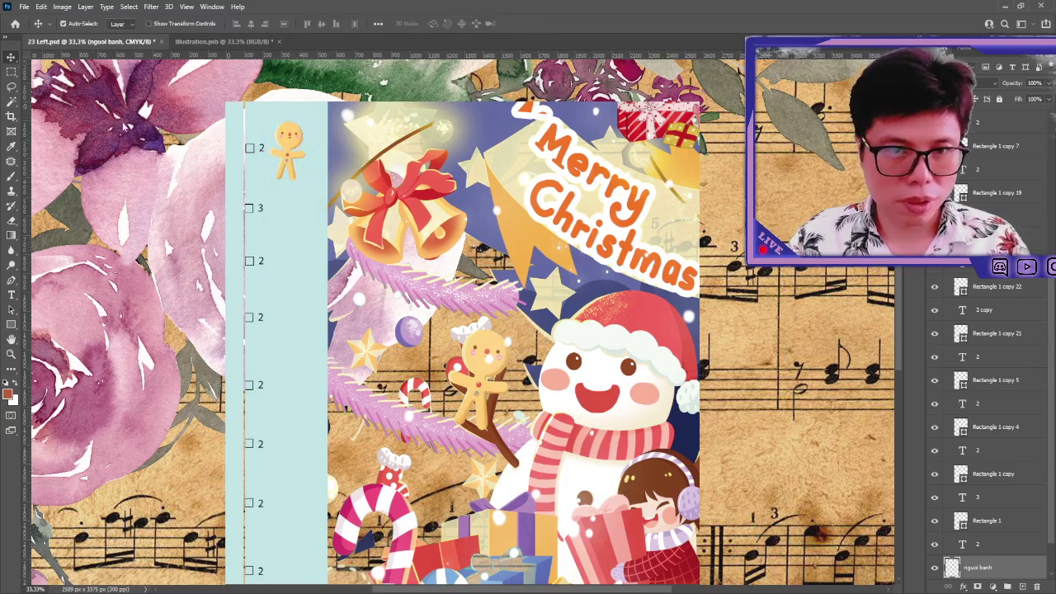
key("ctrl+s")
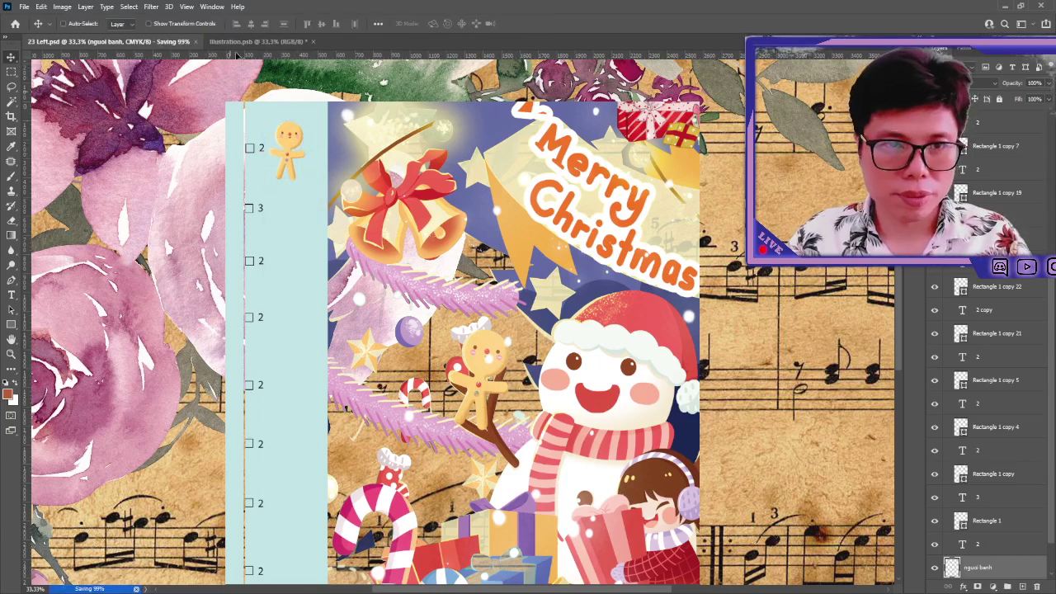
- Back in Illustration.psb, zoom out and toggle the 星星 star sparkles layer to compare
left_click(239, 42)
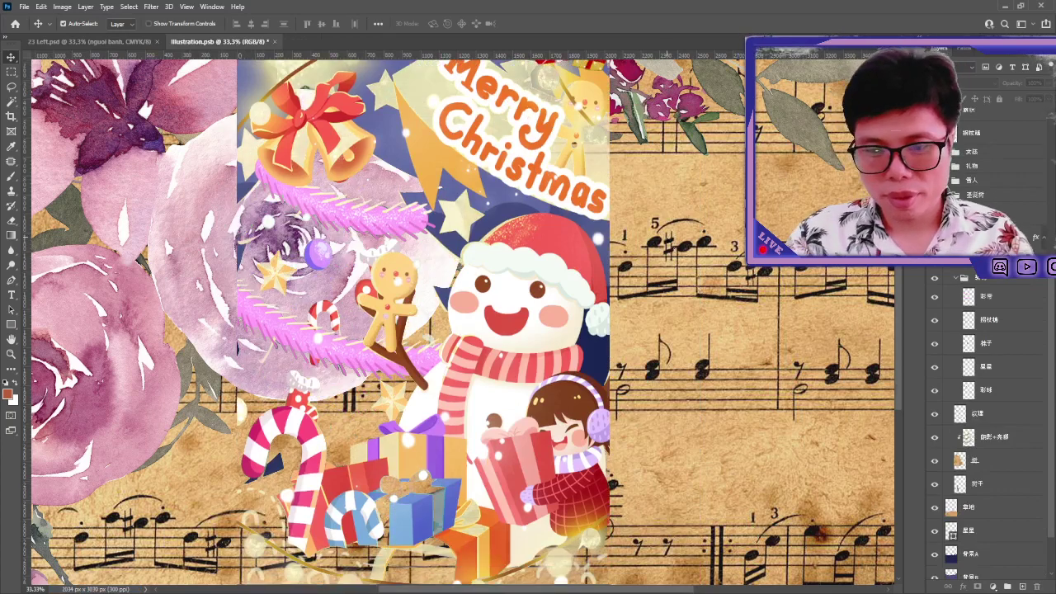
key("ctrl+minus")
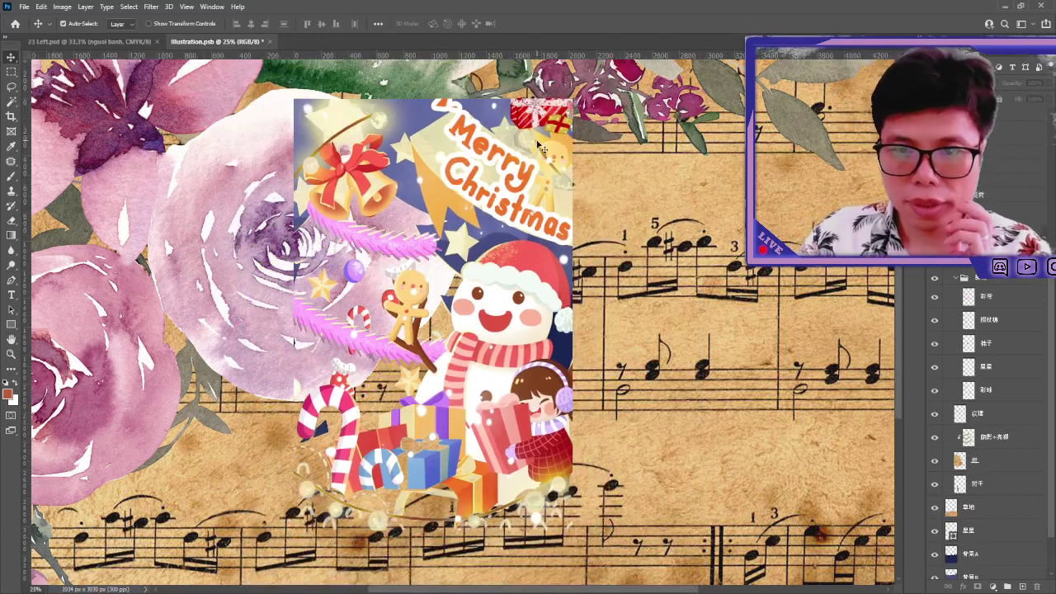
left_click(785, 446)
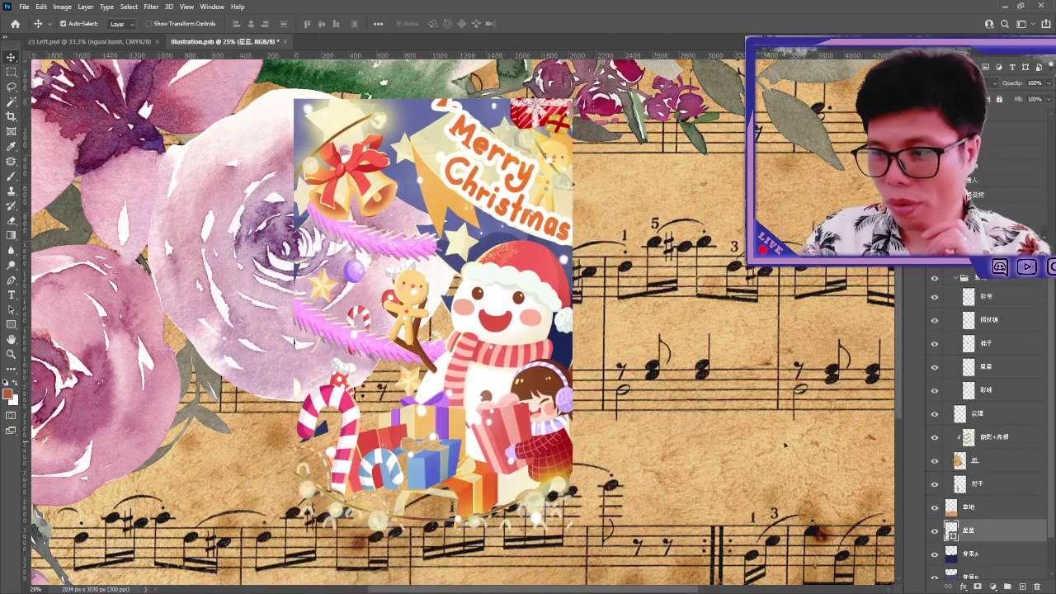
left_click(933, 530)
left_click(933, 530)
left_click(933, 530)
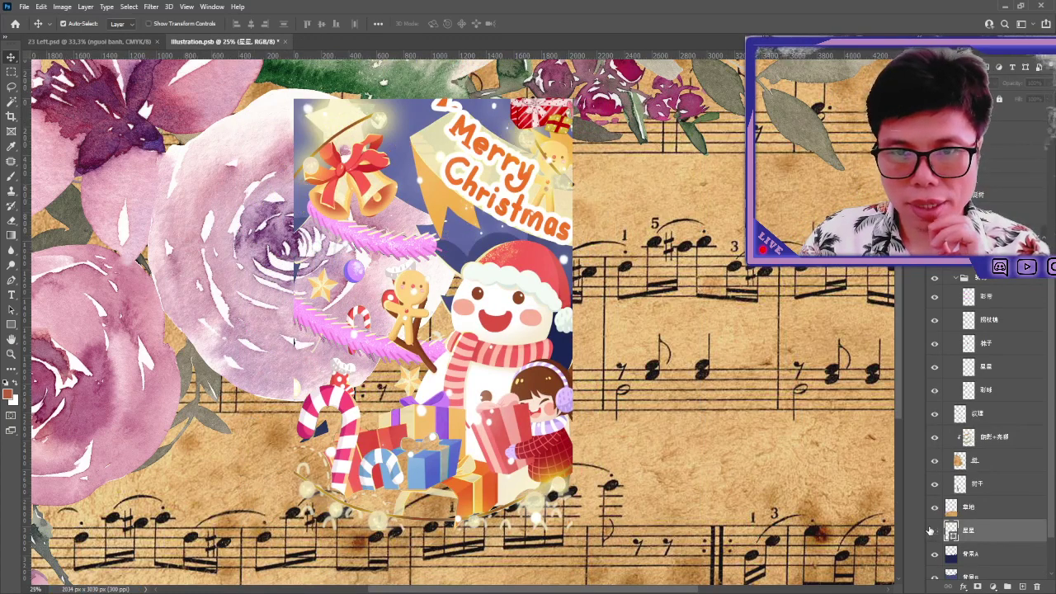
left_click(933, 530)
left_click(933, 530)
left_click(933, 530)
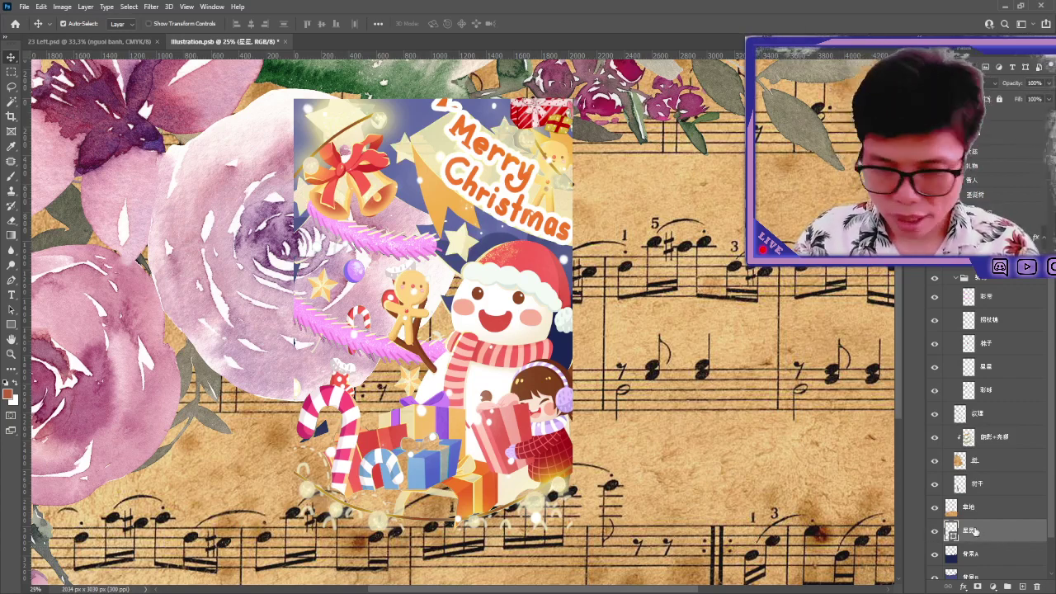
- Bring the star artwork into 23 Left.psd and cut one star onto its own layer
left_click(113, 41)
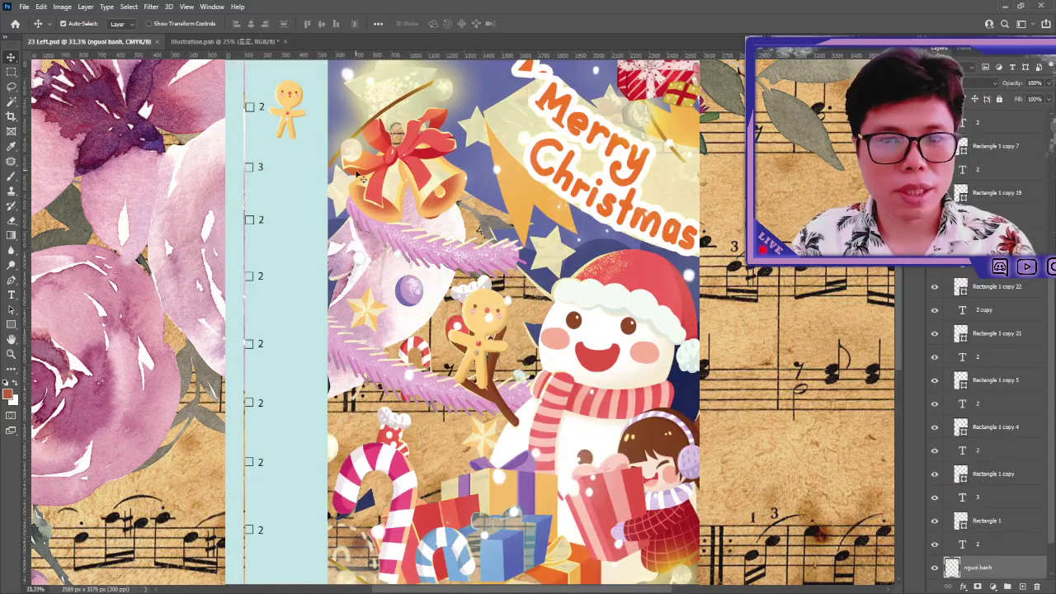
left_click_drag(360, 178, 412, 257)
left_click_drag(336, 341, 290, 216)
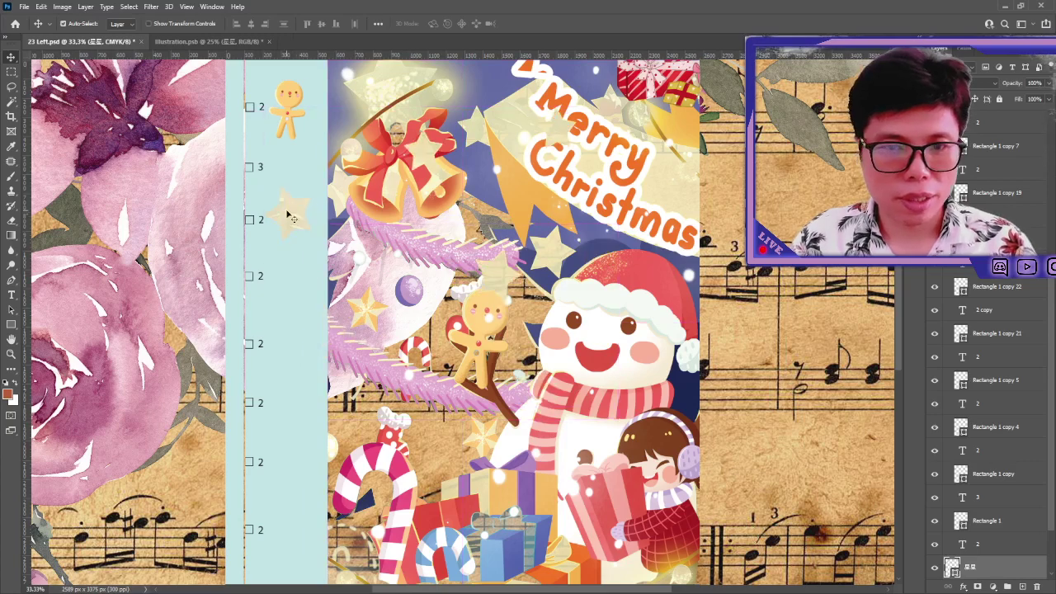
left_click(12, 87)
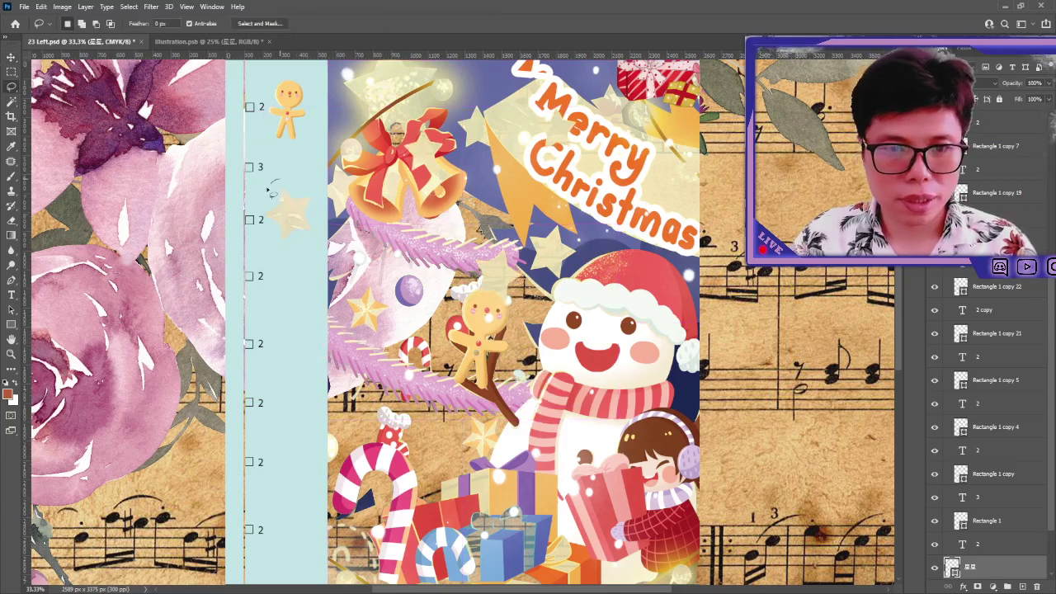
left_click_drag(302, 188, 301, 185)
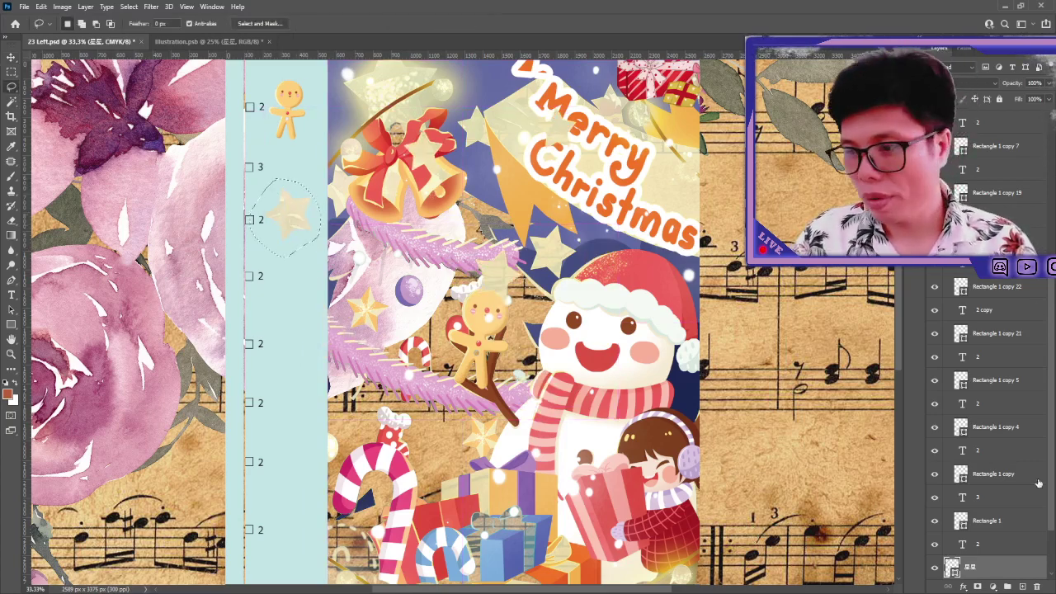
scroll(974, 526, "down", 2)
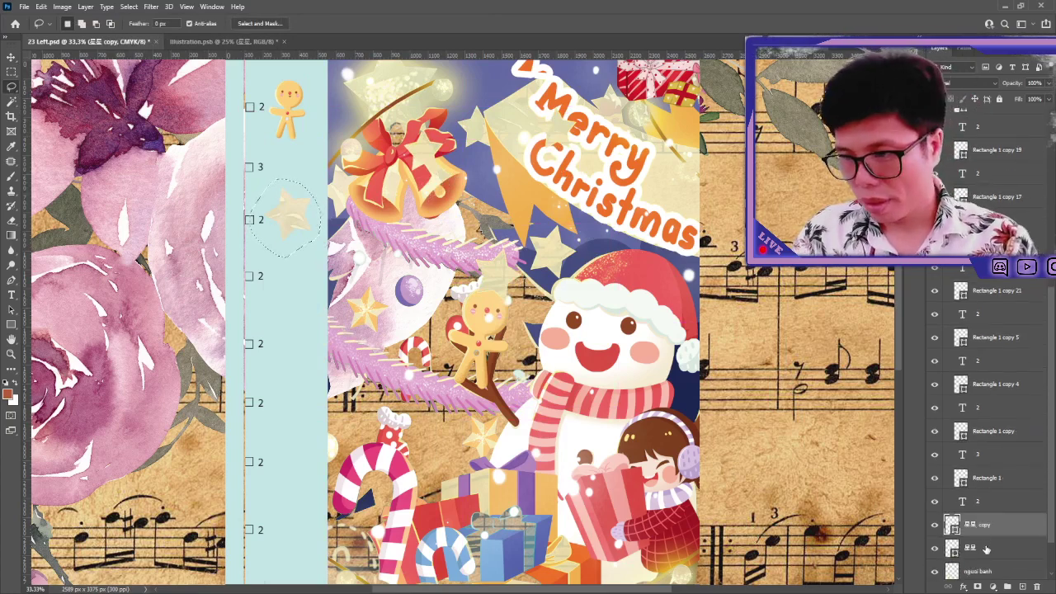
key("ctrl+j")
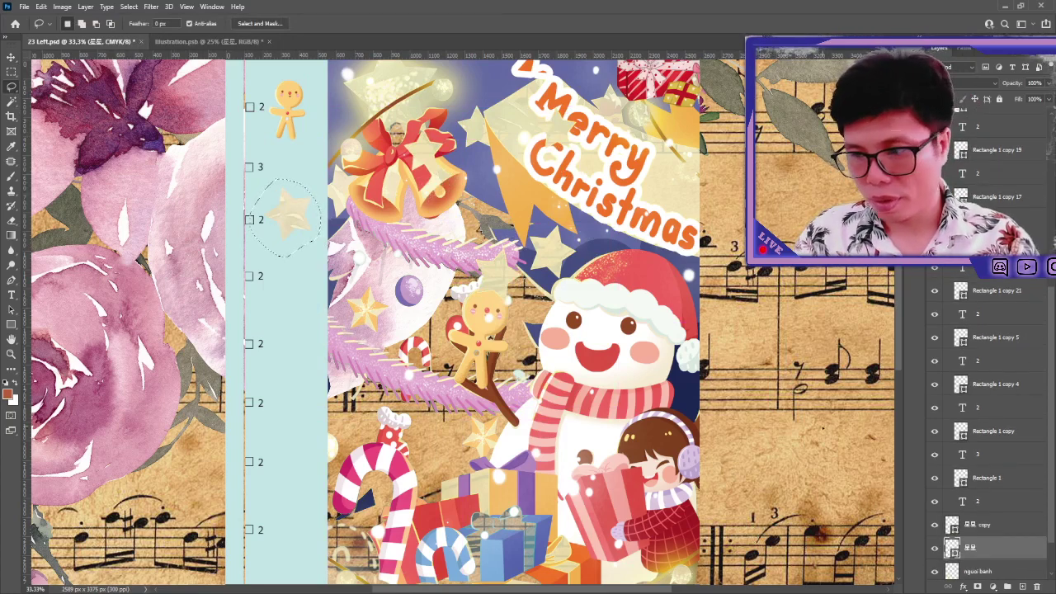
left_click(12, 57)
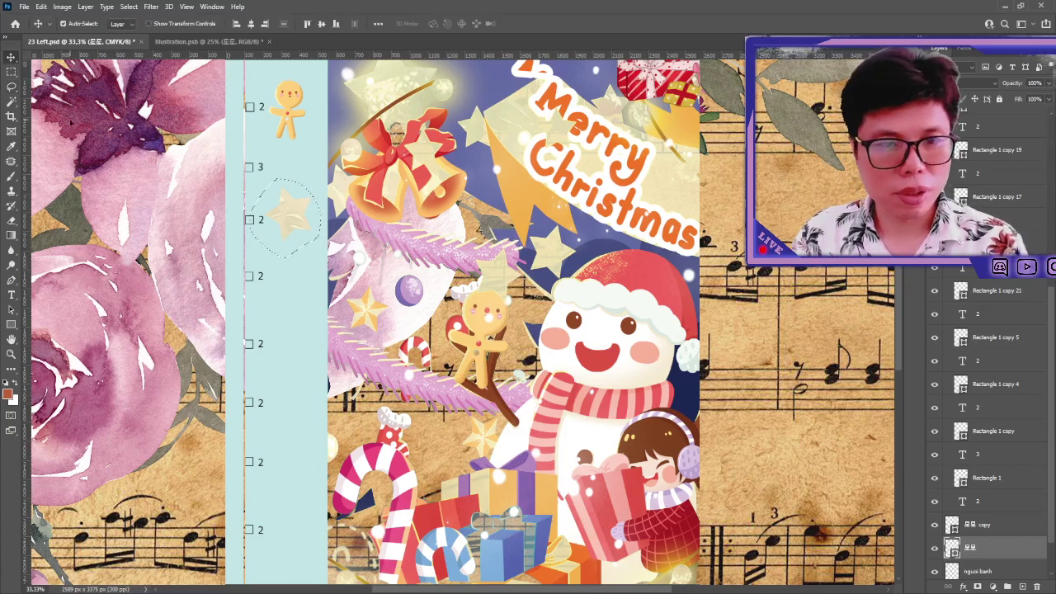
key("ctrl+d")
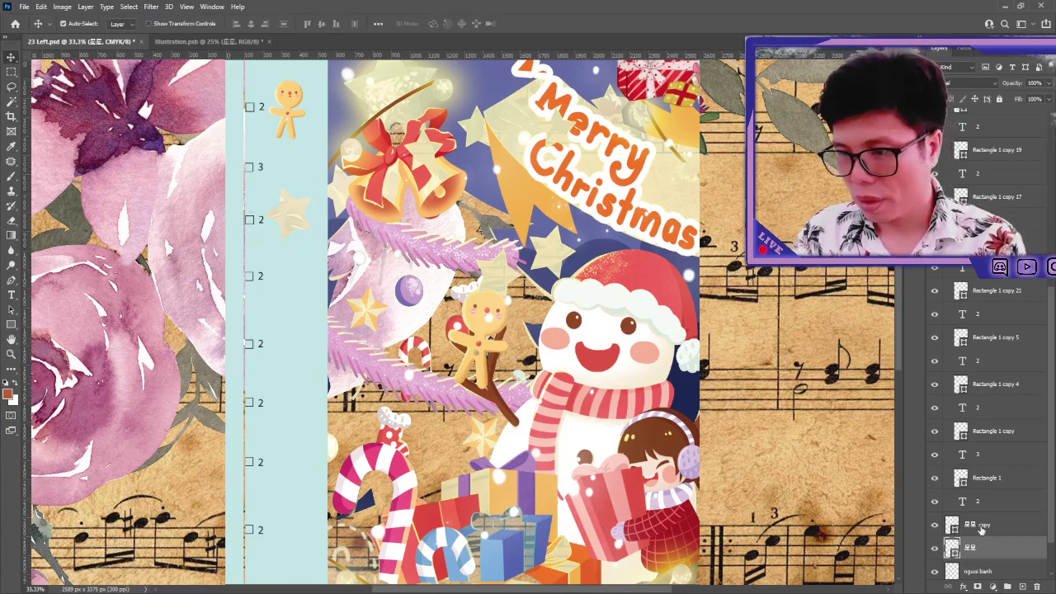
key("Delete")
- Rename the new star layer 'star', try nudging it lower, then back out the changes
double_click(976, 526)
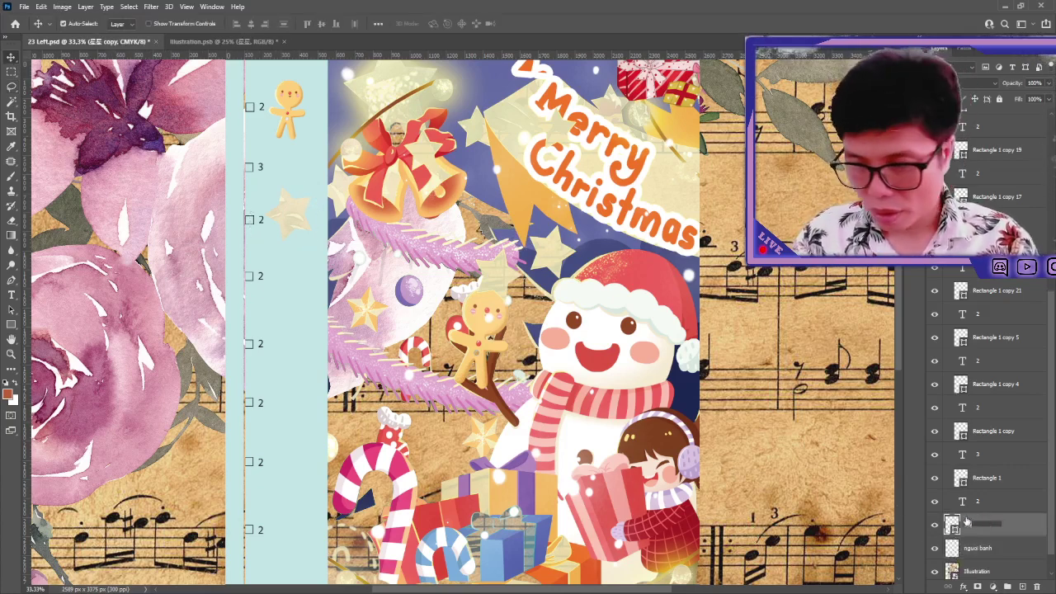
type("star")
key("Return")
key("ctrl+t")
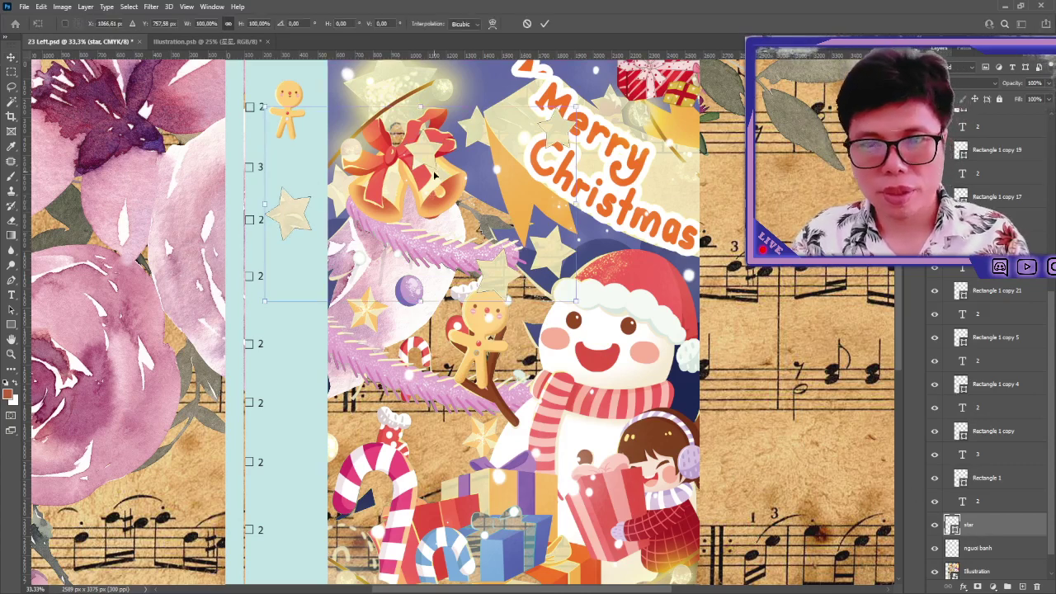
mouse_move(302, 216)
left_mouse_down()
mouse_move(272, 232)
mouse_move(303, 235)
left_mouse_up()
key("Escape")
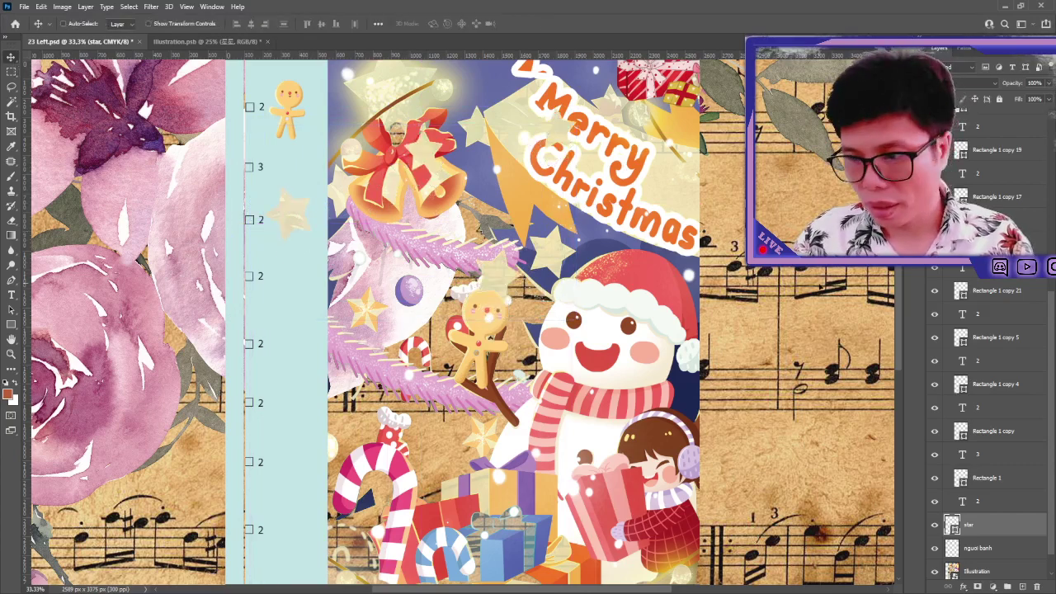
key("ctrl+j")
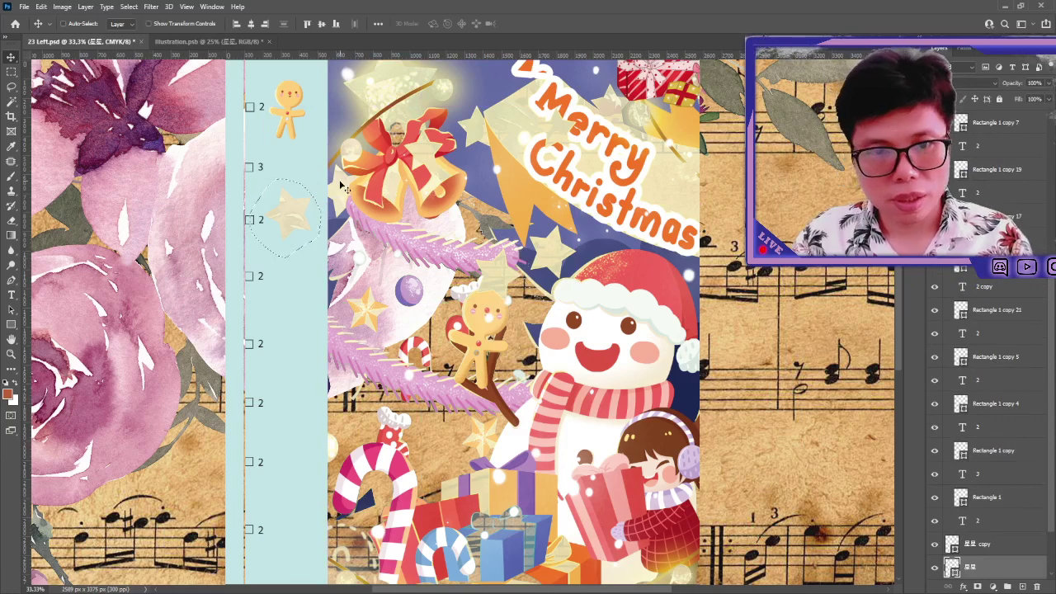
key("shift+Up")
key("shift+Up")
key("shift+Up")
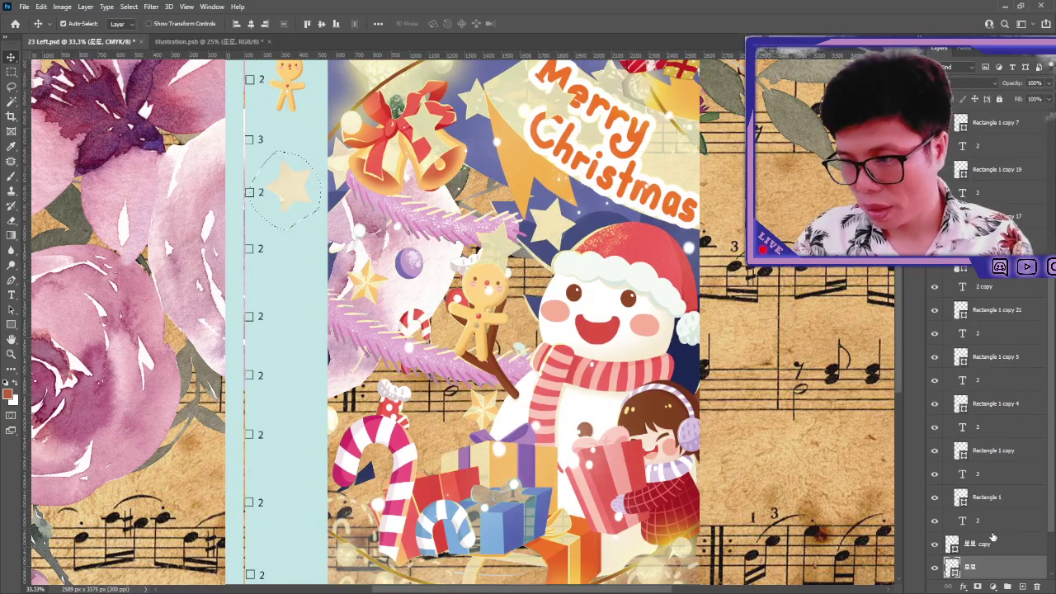
- Hide the star copy layer, undo, and reselect the original star layer
scroll(935, 545, "down", 1)
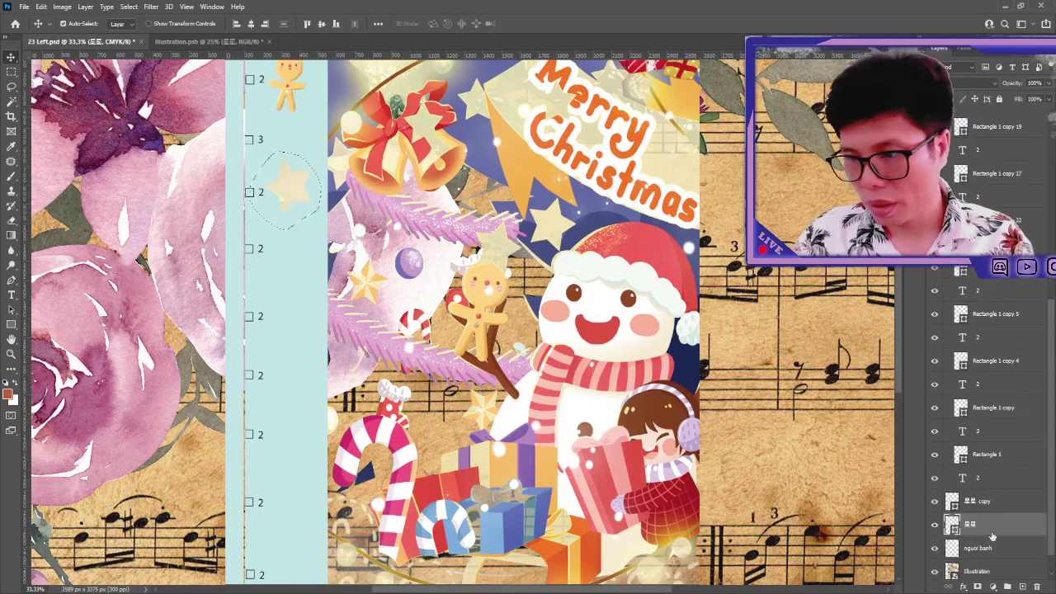
scroll(972, 536, "down", 2)
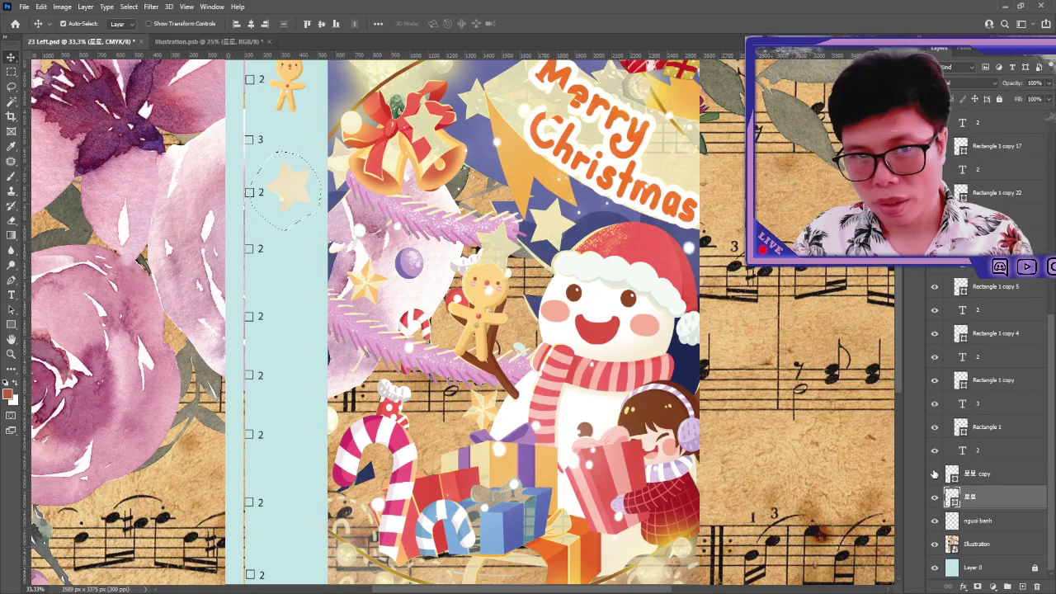
left_click(932, 473)
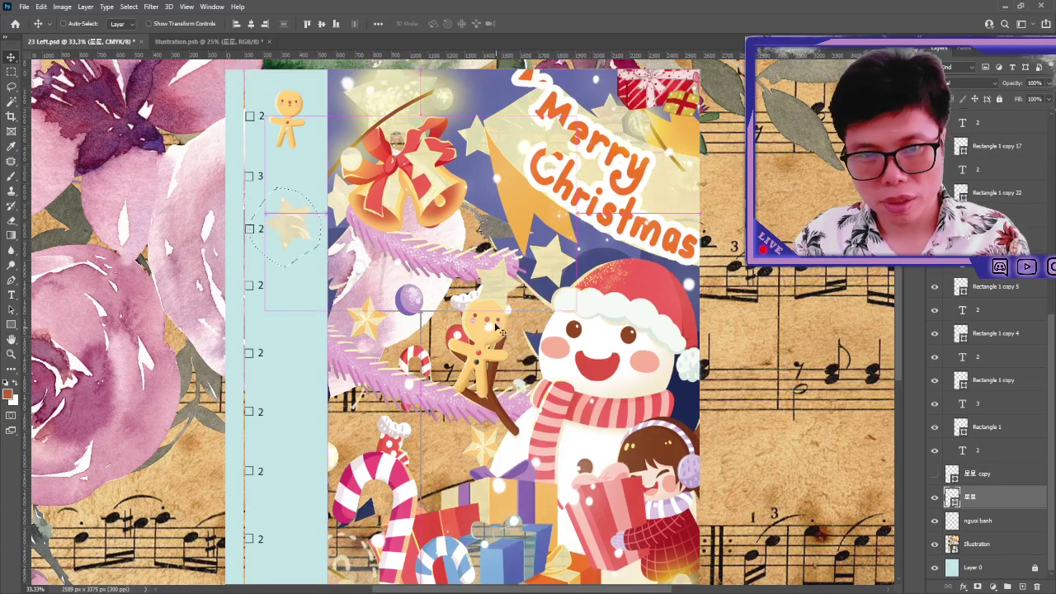
left_click(242, 218, "ctrl")
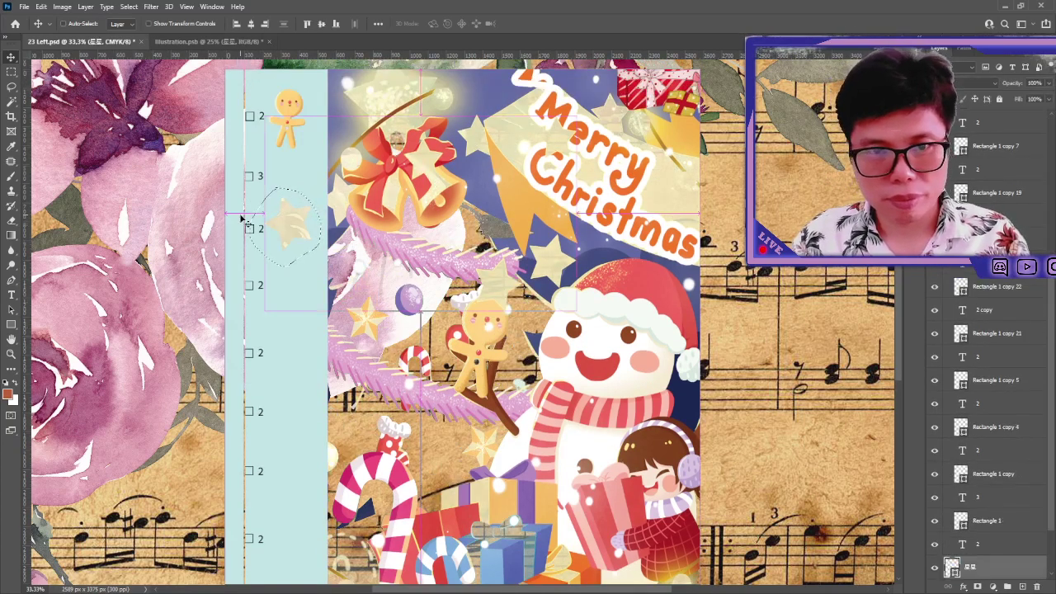
key("ctrl+z")
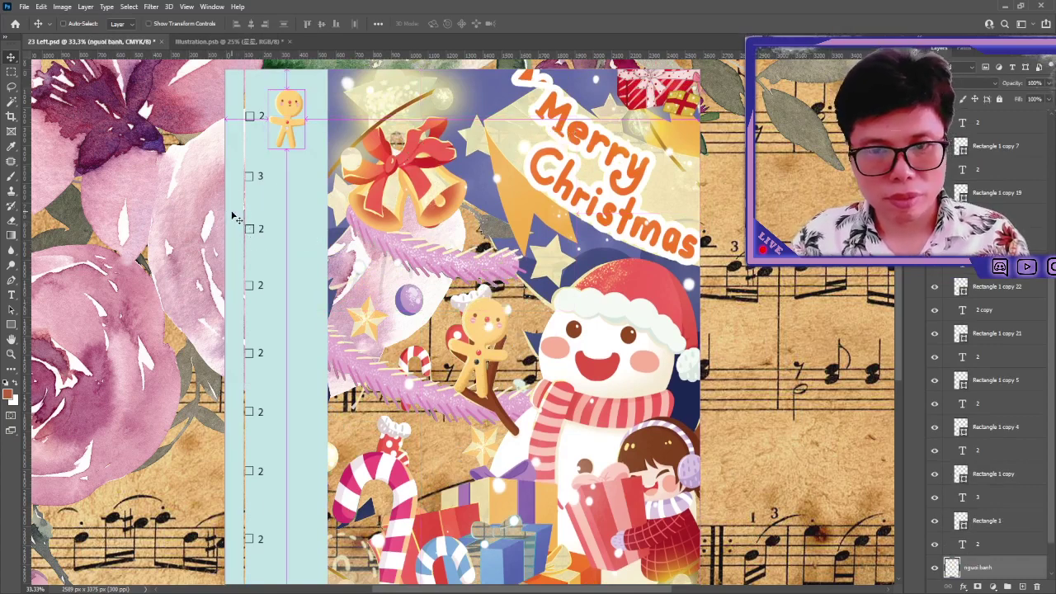
left_click(235, 215)
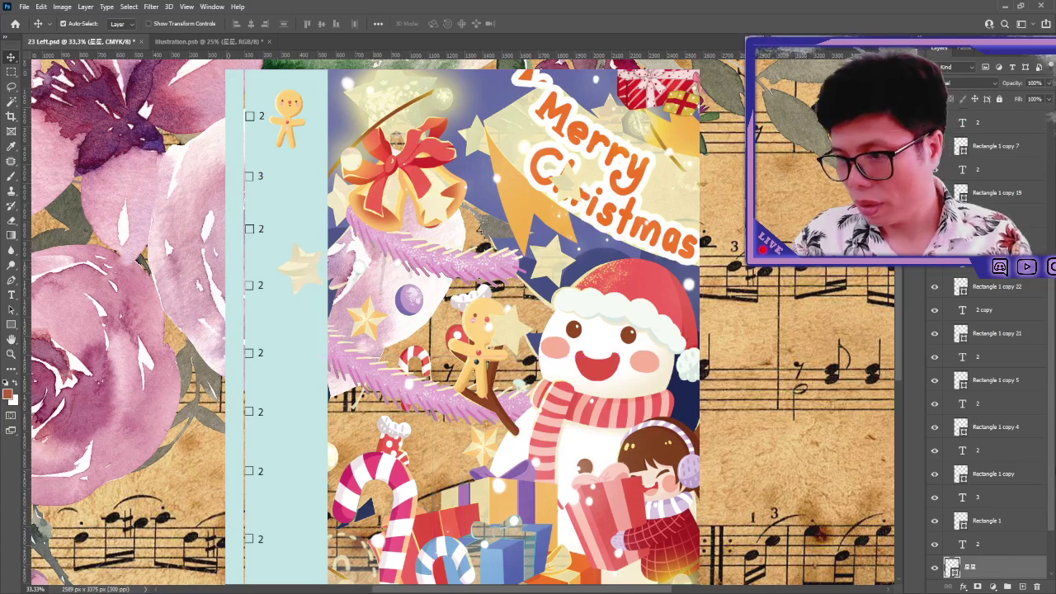
- Lasso the star by the fourth item onto a new layer and delete the original
scroll(1043, 471, "down", 2)
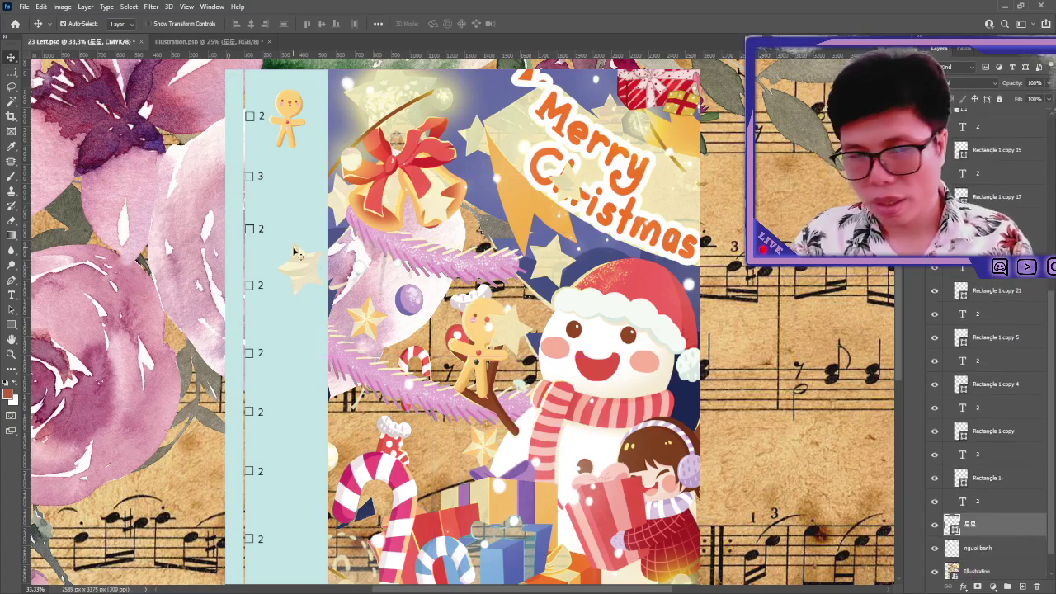
key("l")
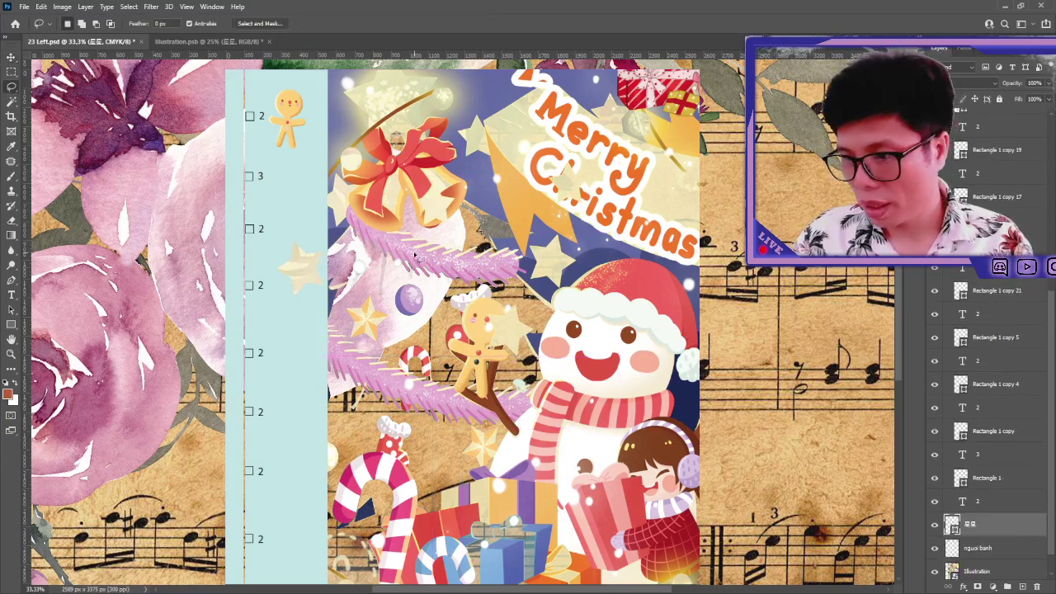
left_click_drag(290, 237, 307, 320)
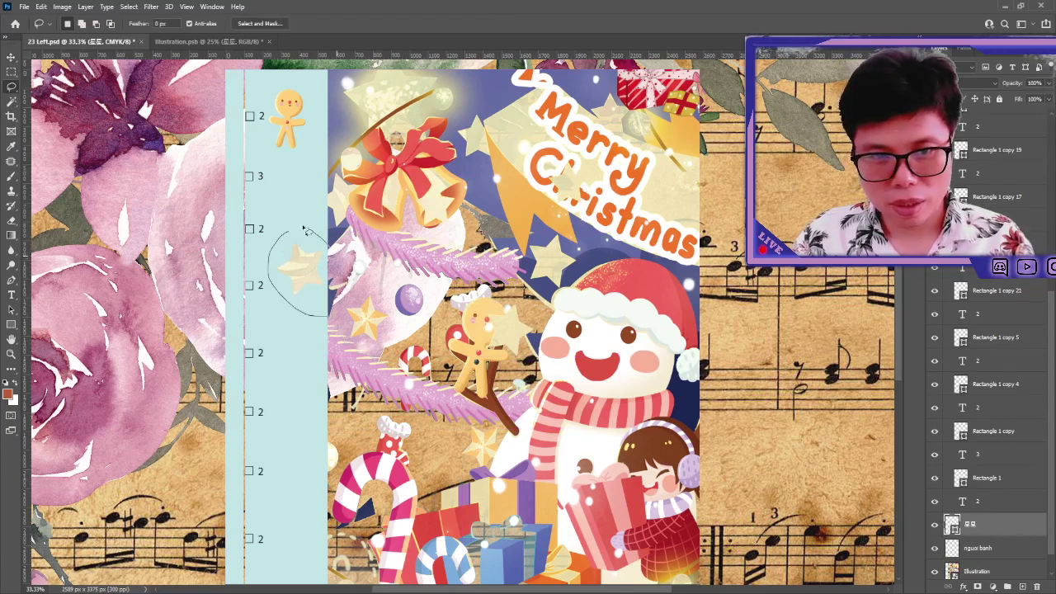
left_click_drag(304, 230, 306, 231)
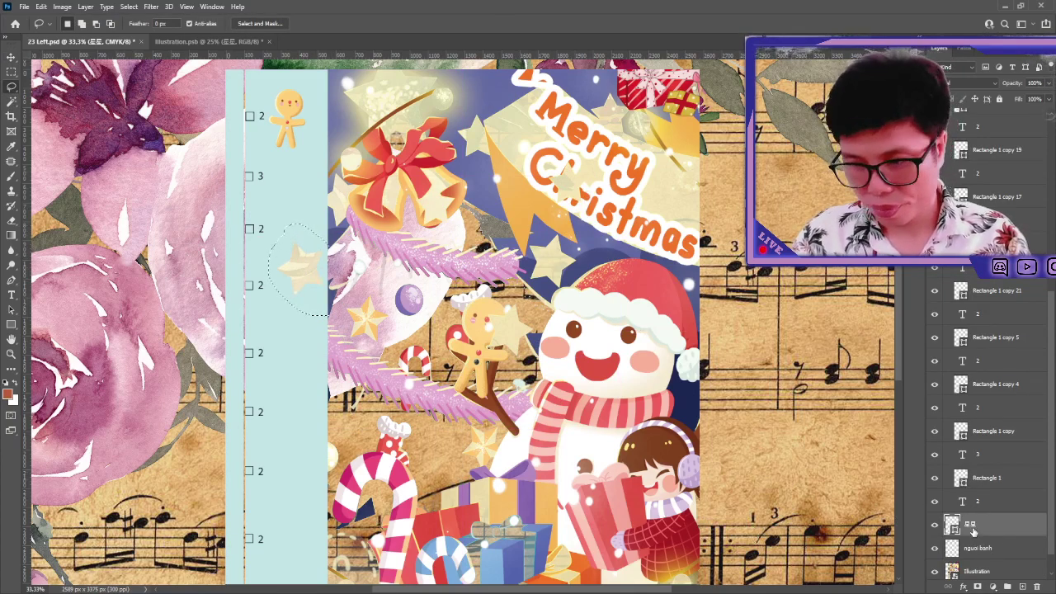
key("ctrl+j")
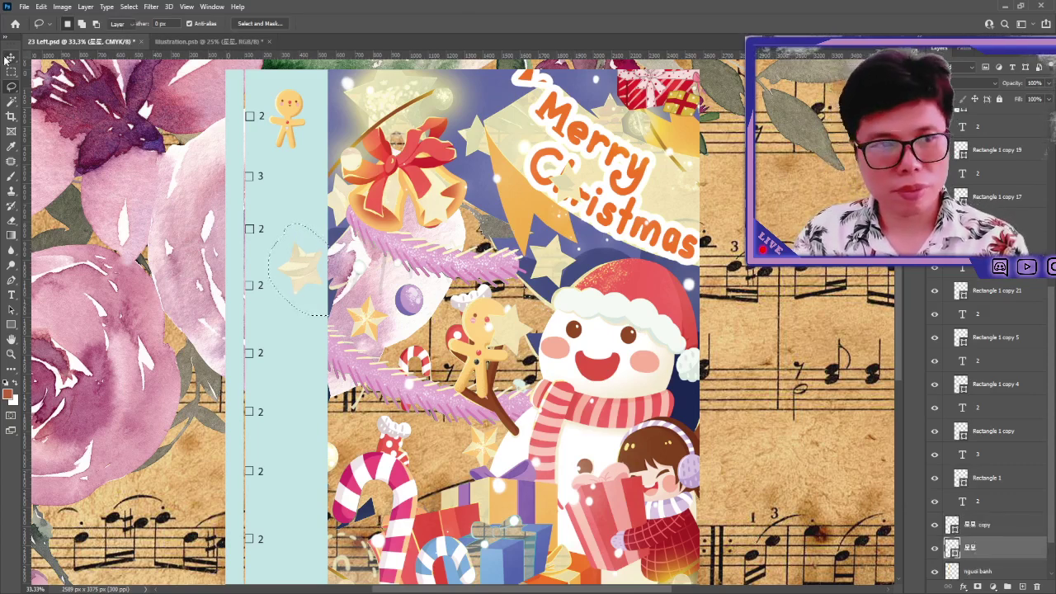
key("v")
left_click(137, 164)
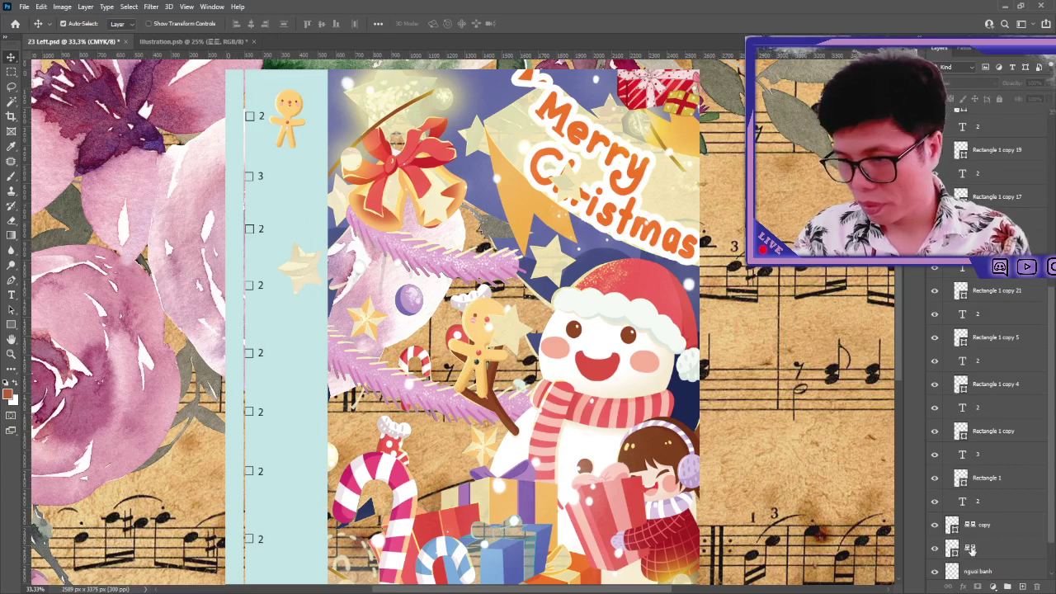
left_click_drag(971, 550, 936, 510)
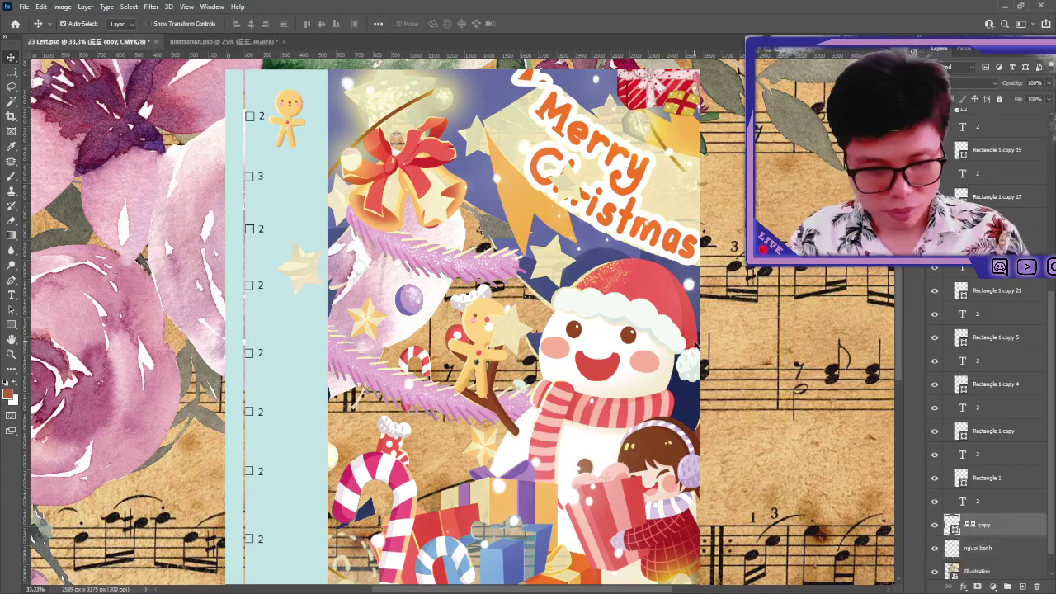
- Expand the checklist group, select the gingerbread man layer, and return to Illustration.psb
key("ctrl")
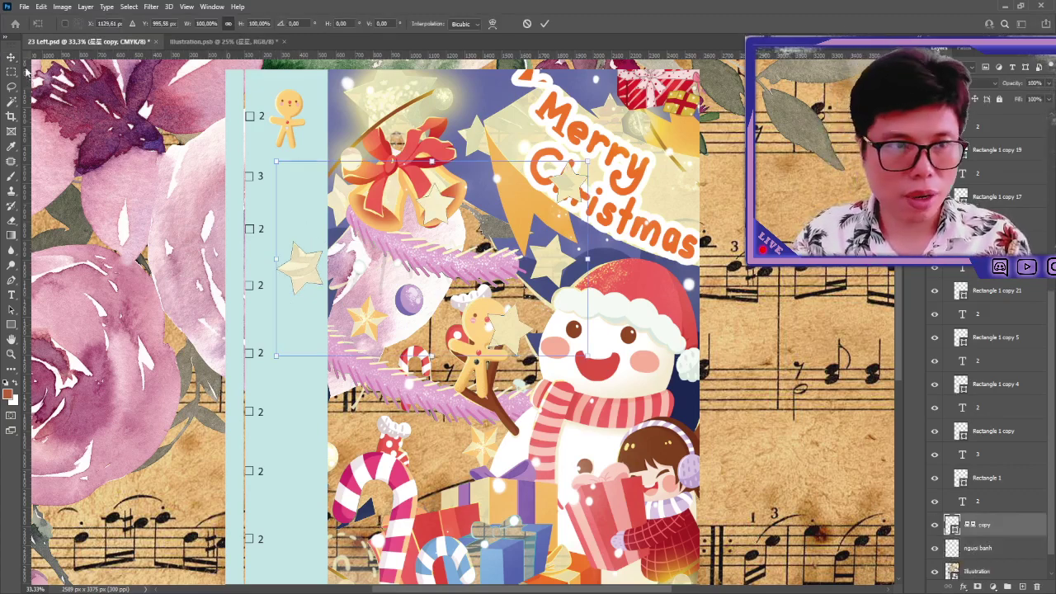
left_click(505, 399)
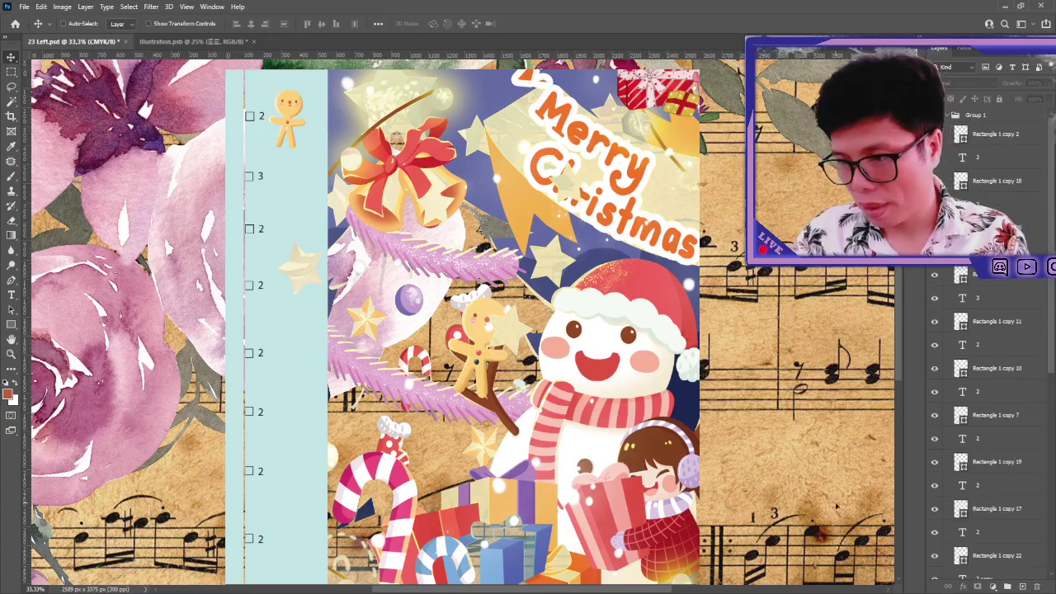
left_click(243, 224)
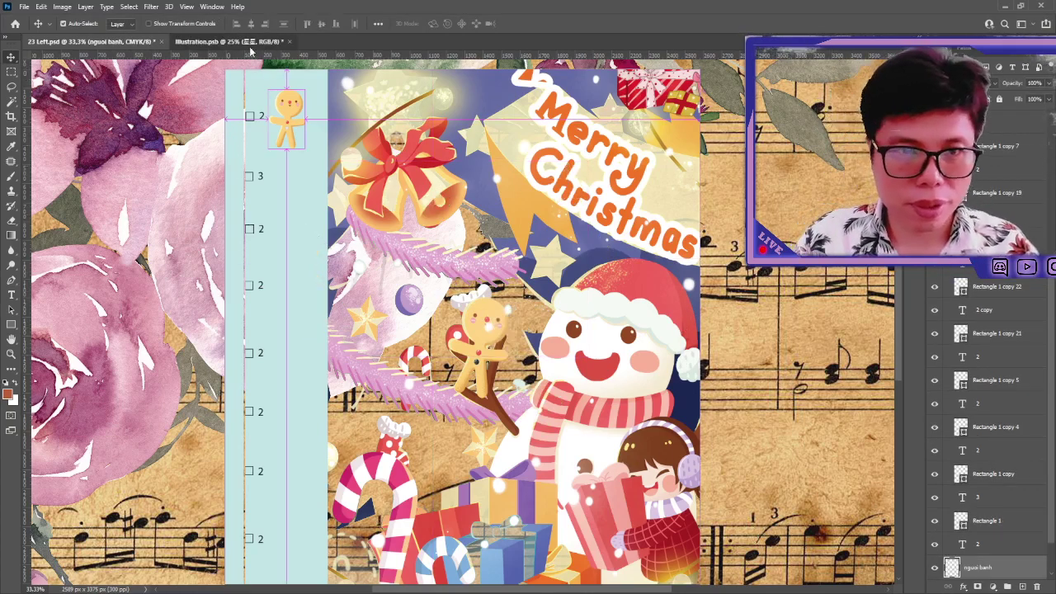
left_click(210, 41)
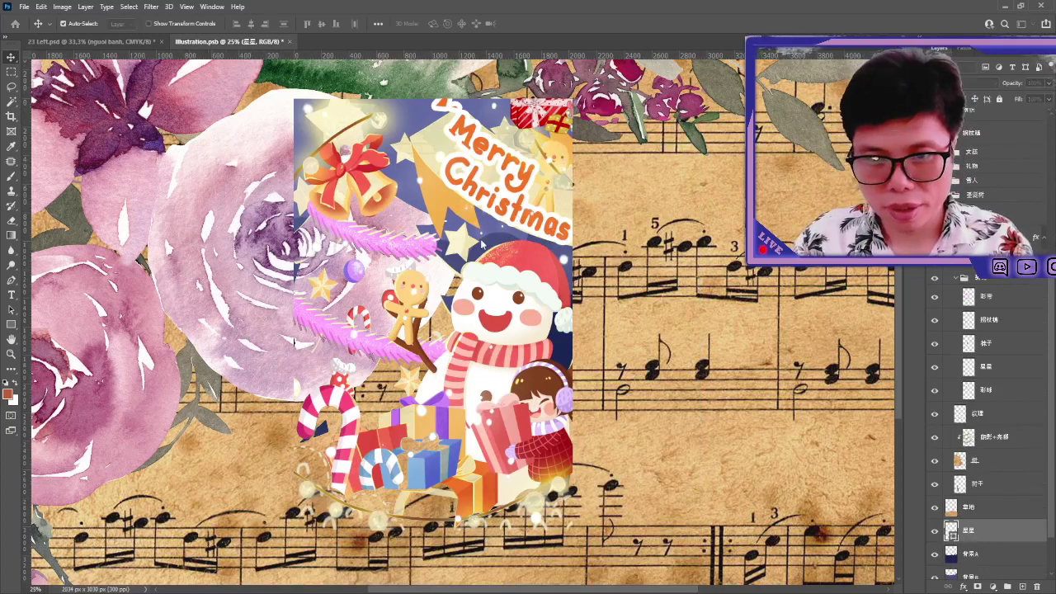
- Lasso the lower star onto its own layer and drag it into the 23 Left planner page
key("l")
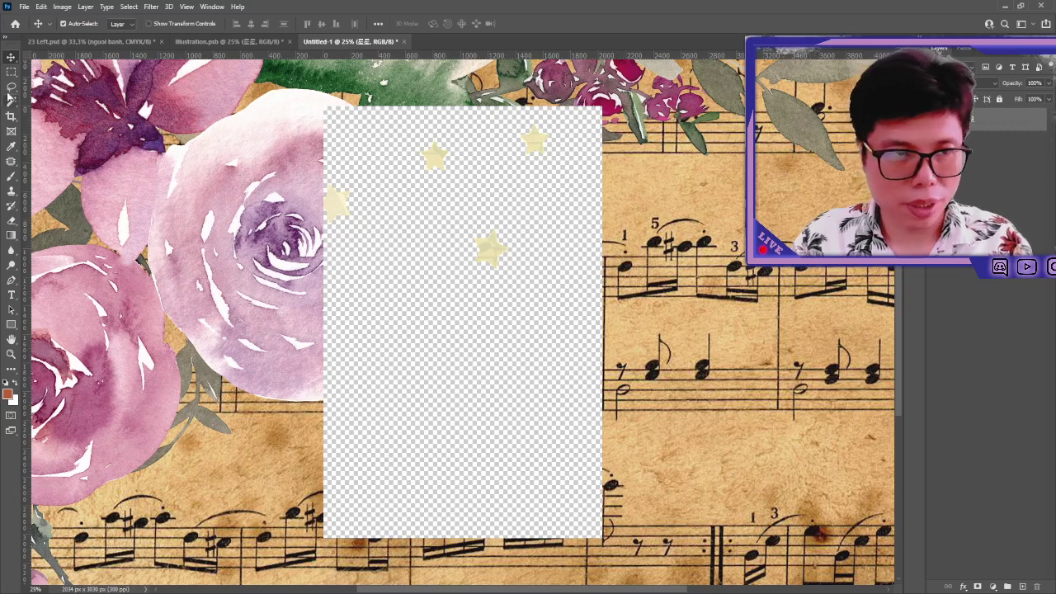
left_click_drag(493, 216, 495, 216)
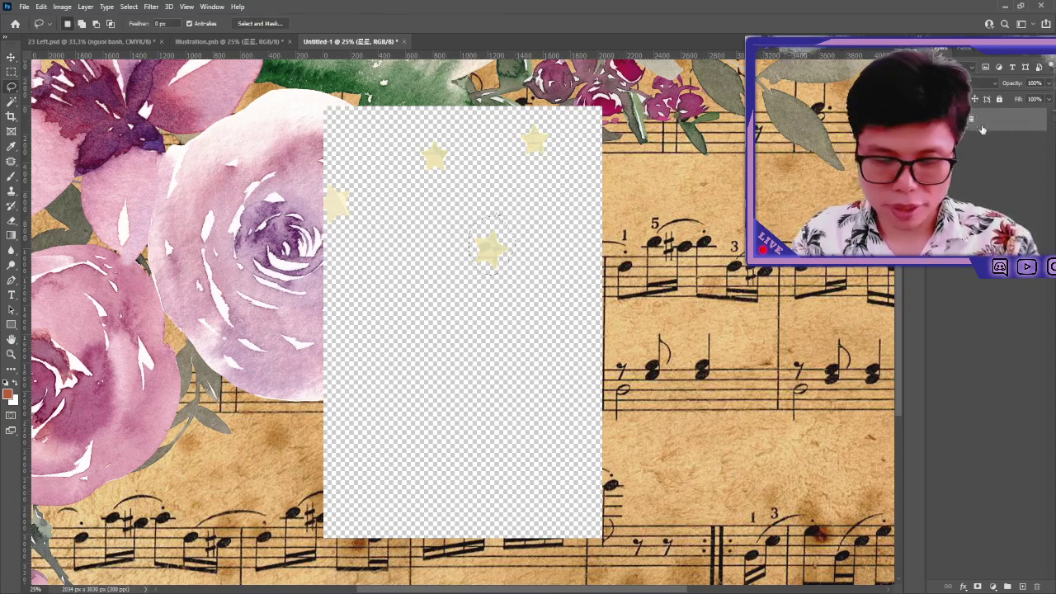
key("ctrl+j")
key("v")
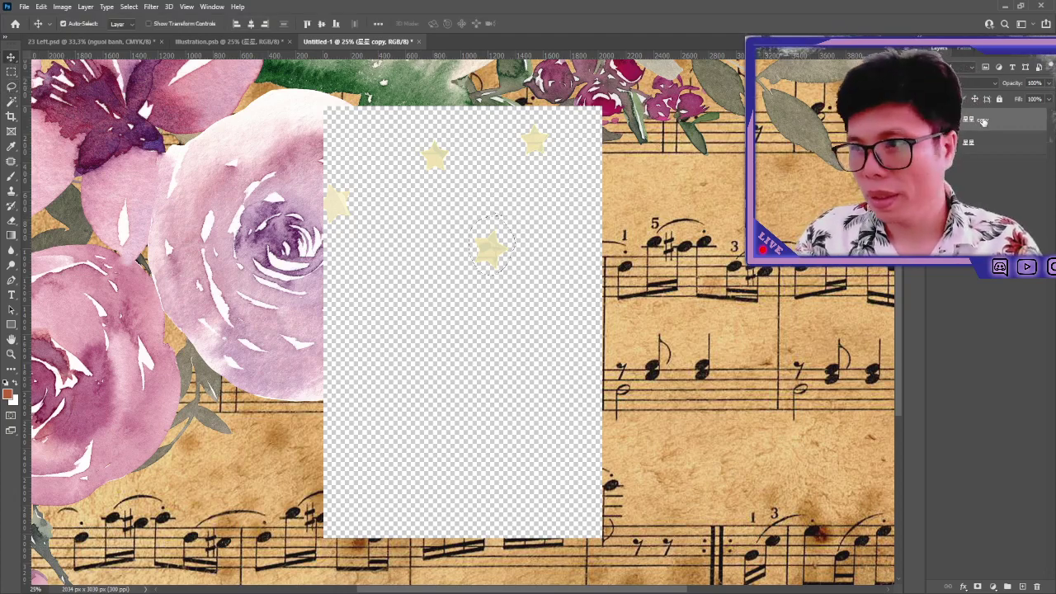
double_click(978, 120)
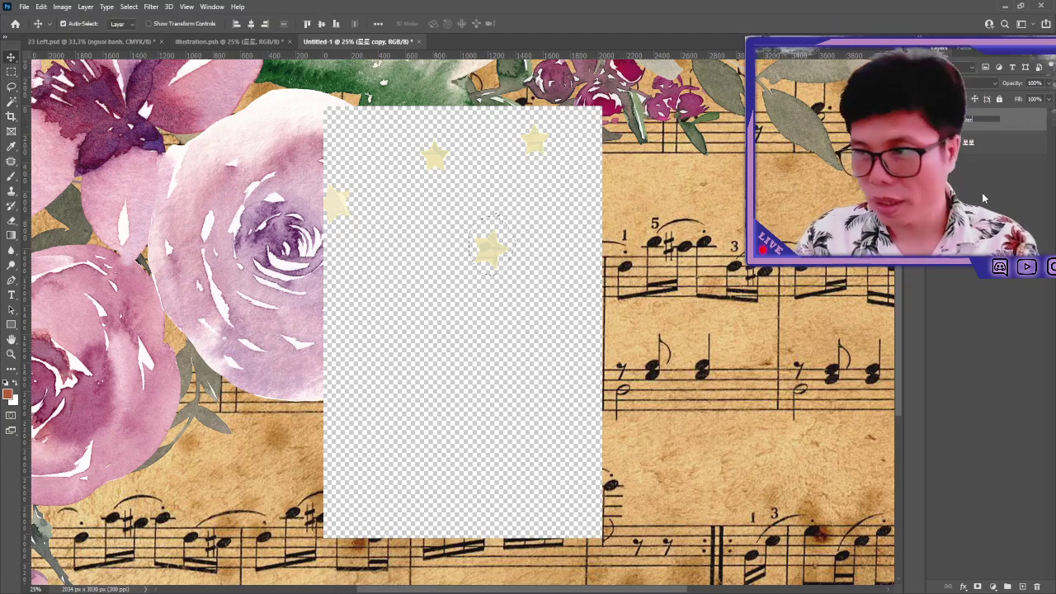
key("alt+bracketleft")
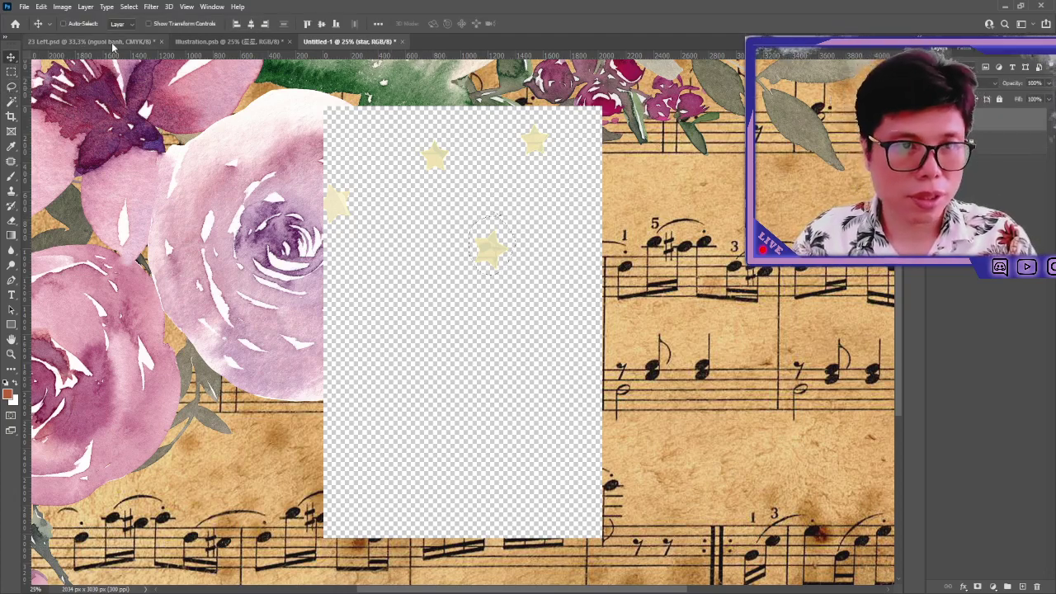
left_click(91, 41)
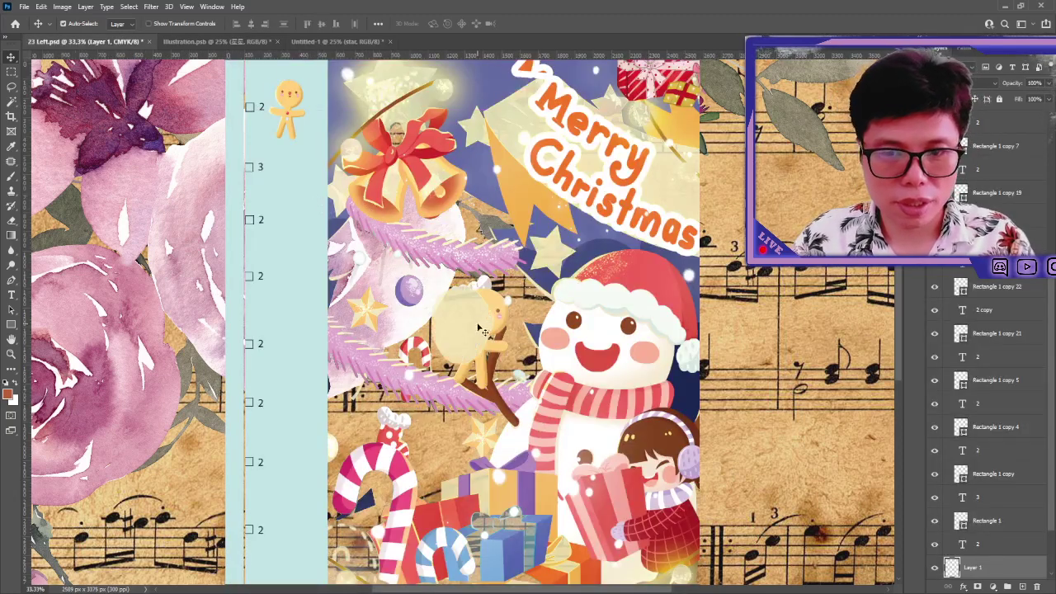
left_click_drag(322, 213, 305, 206)
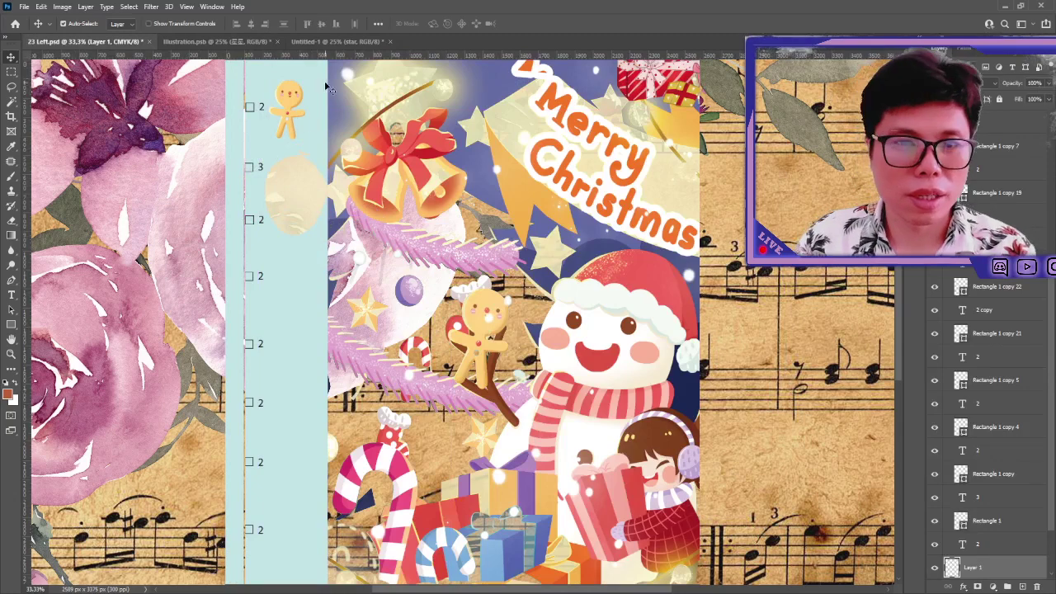
type("nguoi banh")
- Back in the stars document, toggle the star layers' visibility to check them
left_click(348, 43)
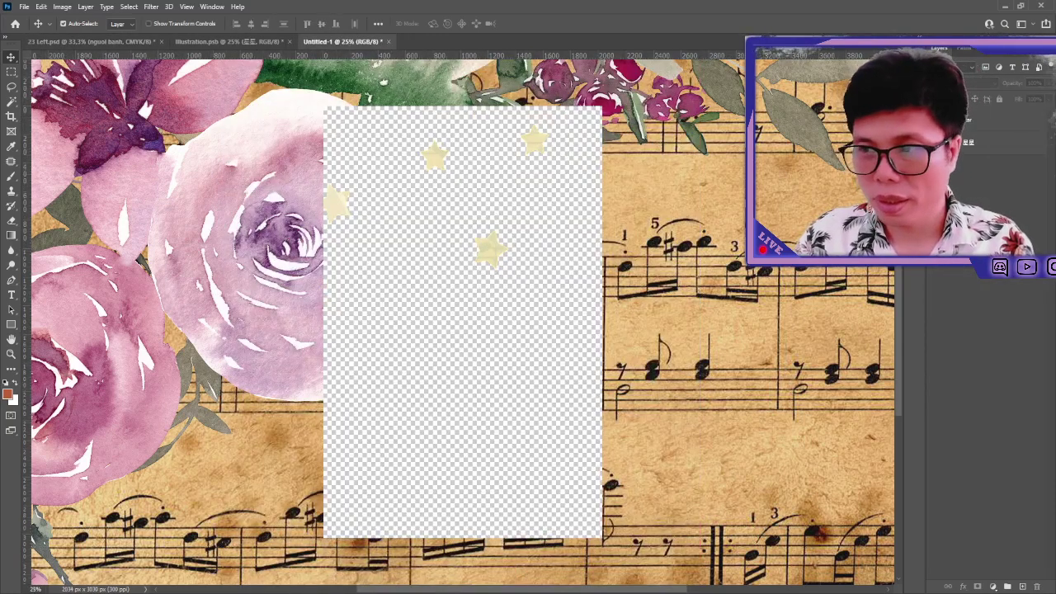
left_click(936, 119)
left_click(936, 120)
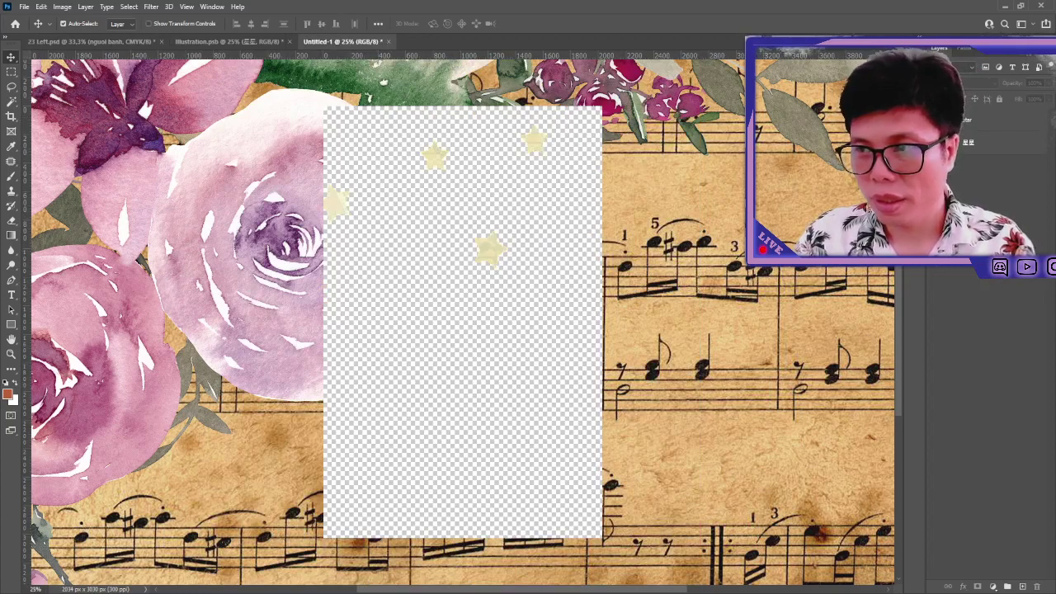
left_click(957, 121)
left_click(936, 119)
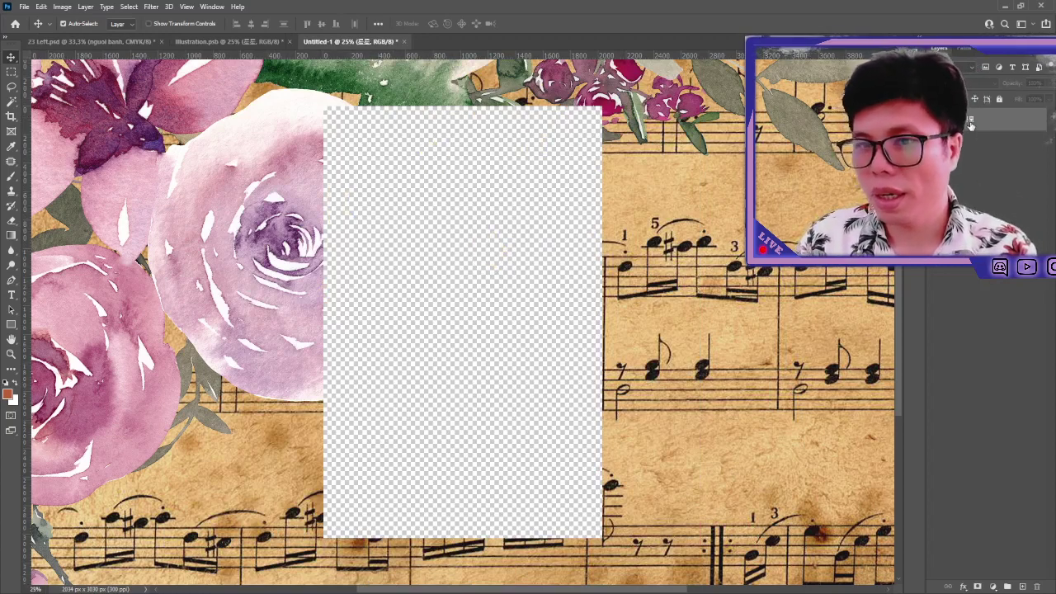
left_click(936, 119)
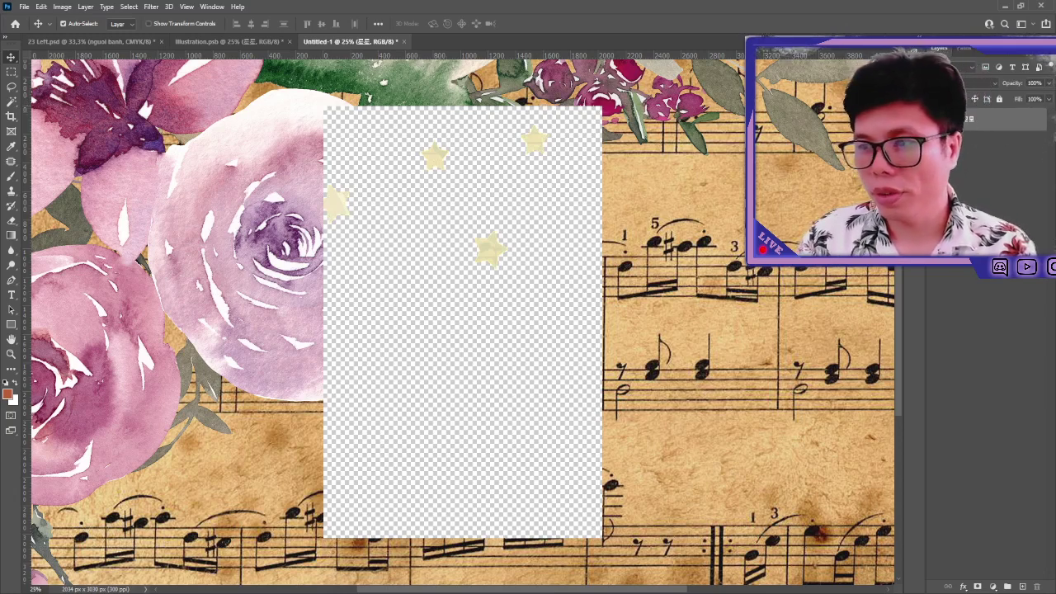
- Lasso the middle star onto a new layer named 'star' and hide the original stars
key("l")
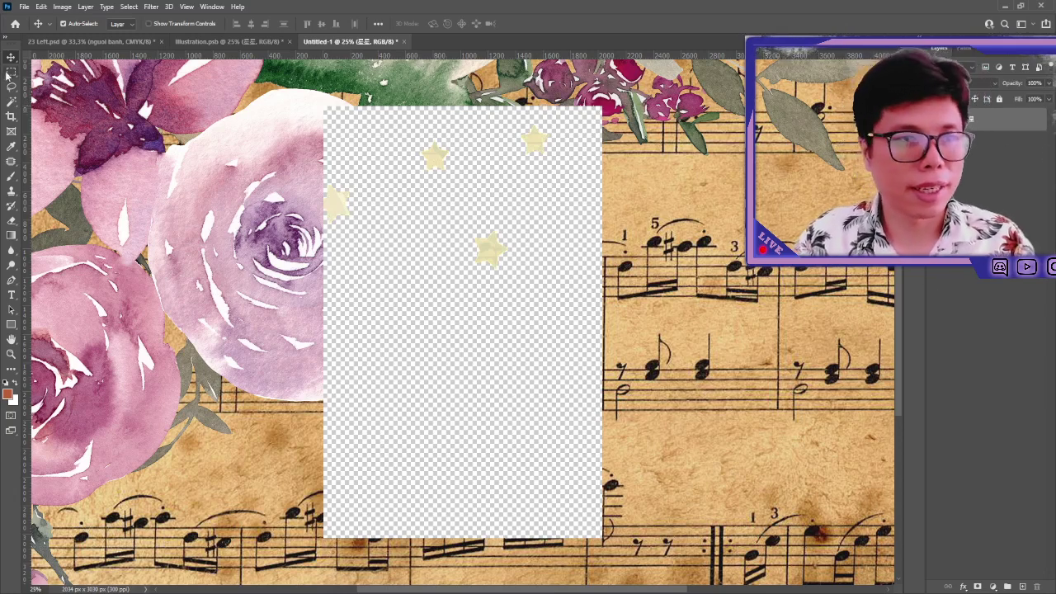
left_click_drag(497, 219, 493, 216)
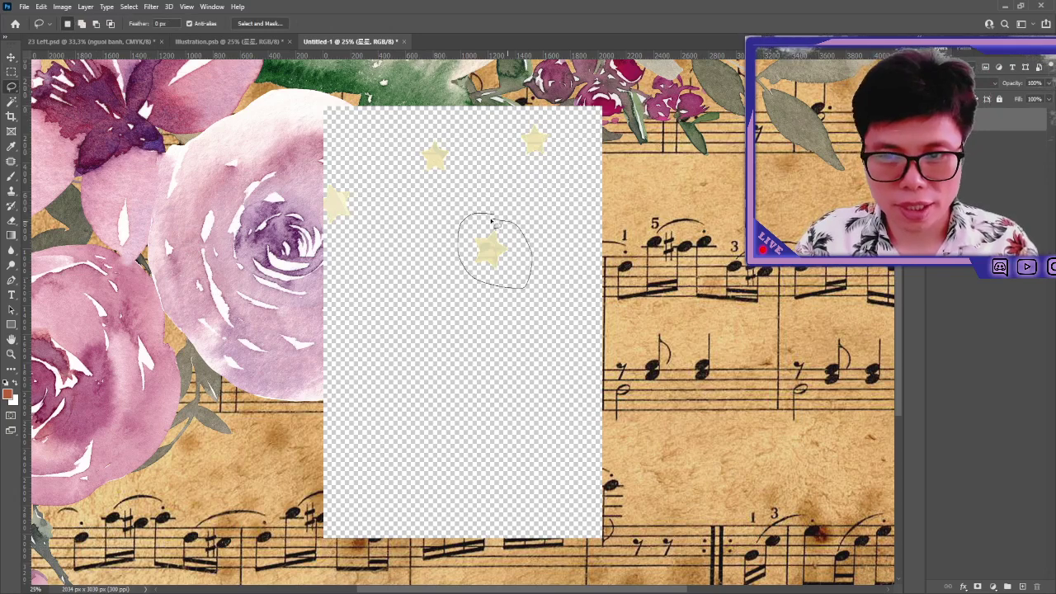
key("ctrl+j")
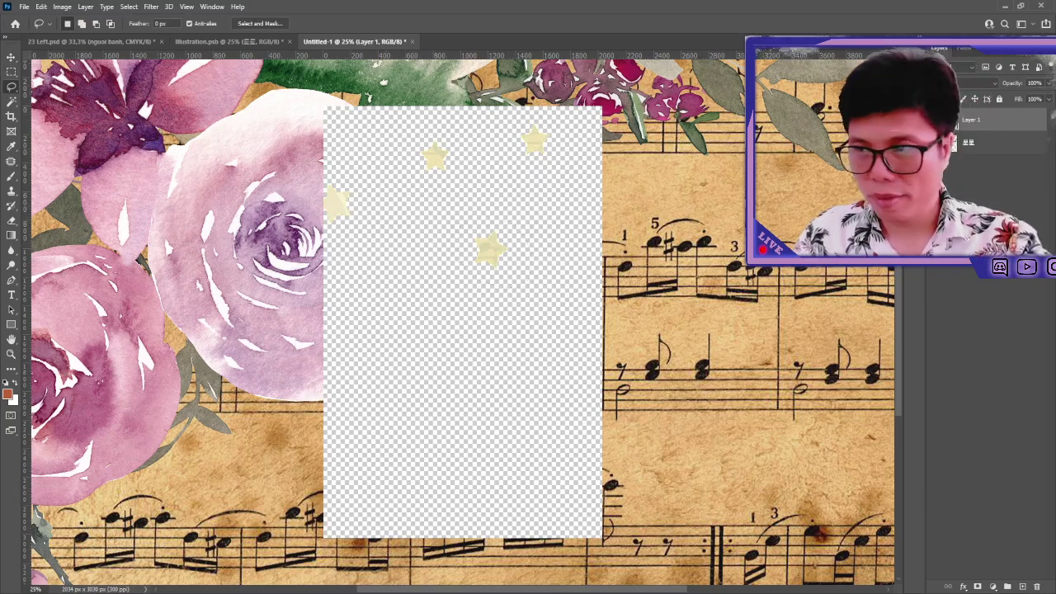
left_click(974, 120)
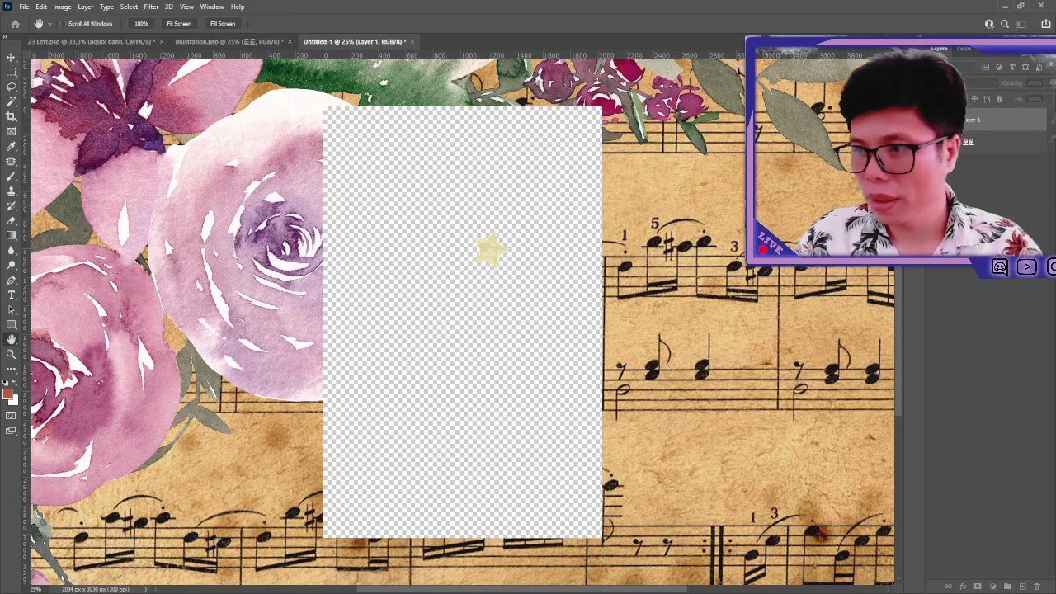
double_click(974, 120)
type("star")
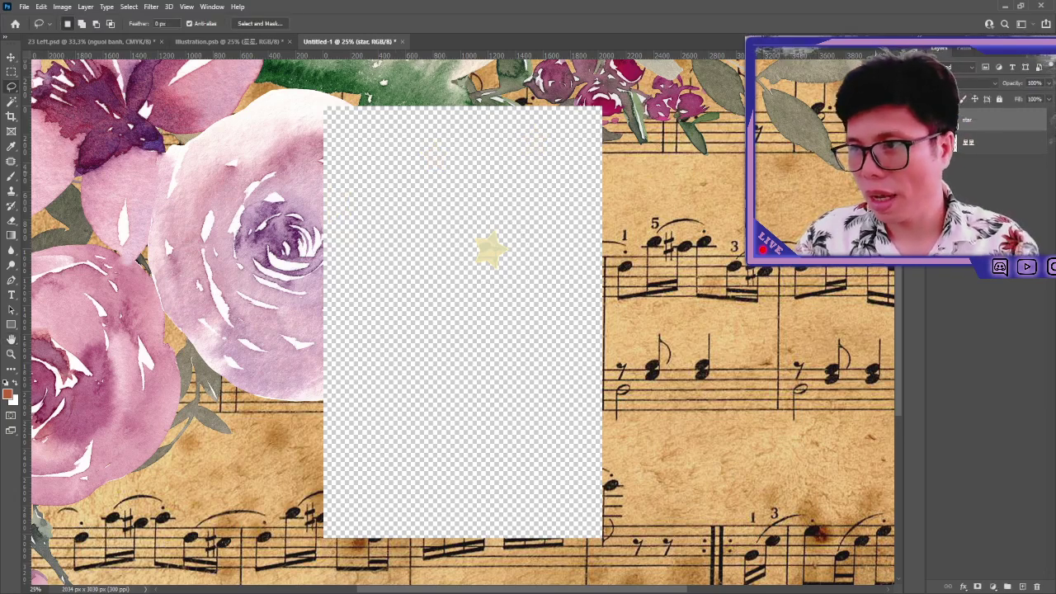
key("Return")
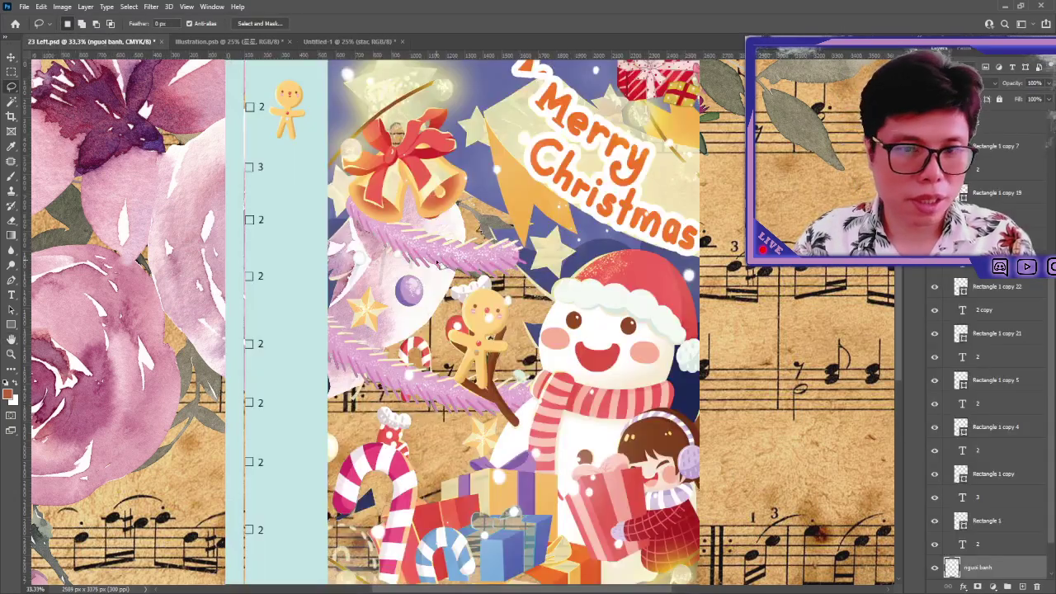
- Drag the star into the planner page and move it down to the bottom checklist row
left_click_drag(385, 138, 449, 320)
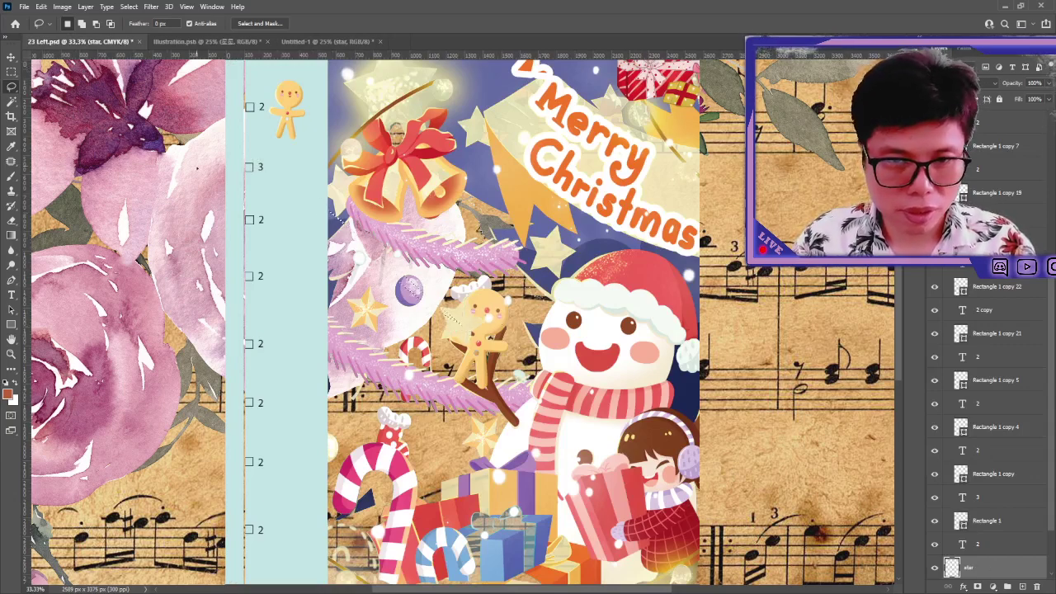
left_click(11, 56)
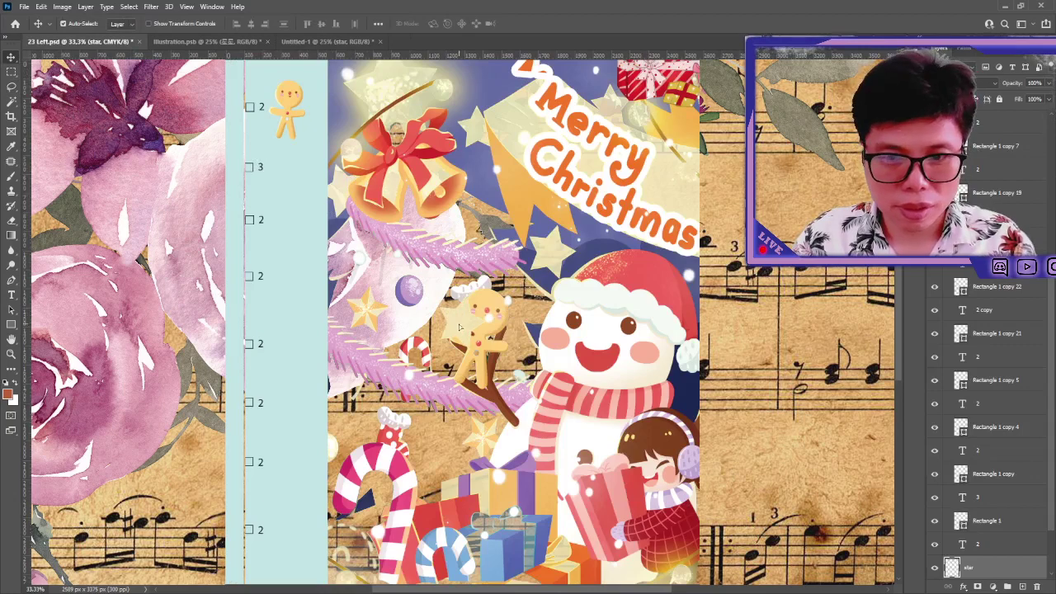
mouse_move(462, 323)
left_mouse_down()
mouse_move(299, 230)
mouse_move(367, 161)
left_mouse_up()
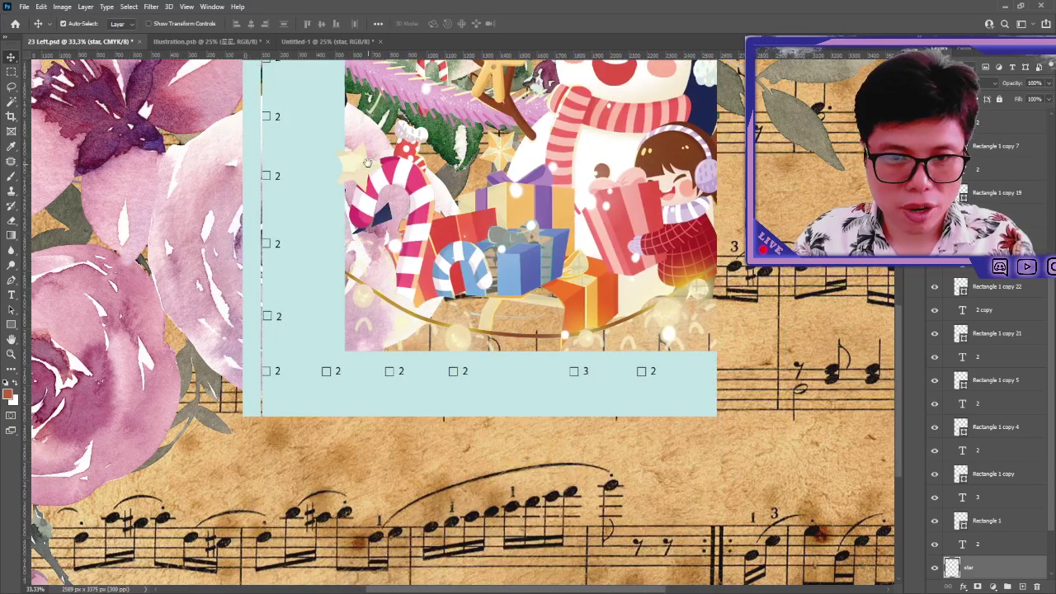
left_click_drag(327, 253, 306, 389)
key("ctrl+plus")
key("ctrl+plus")
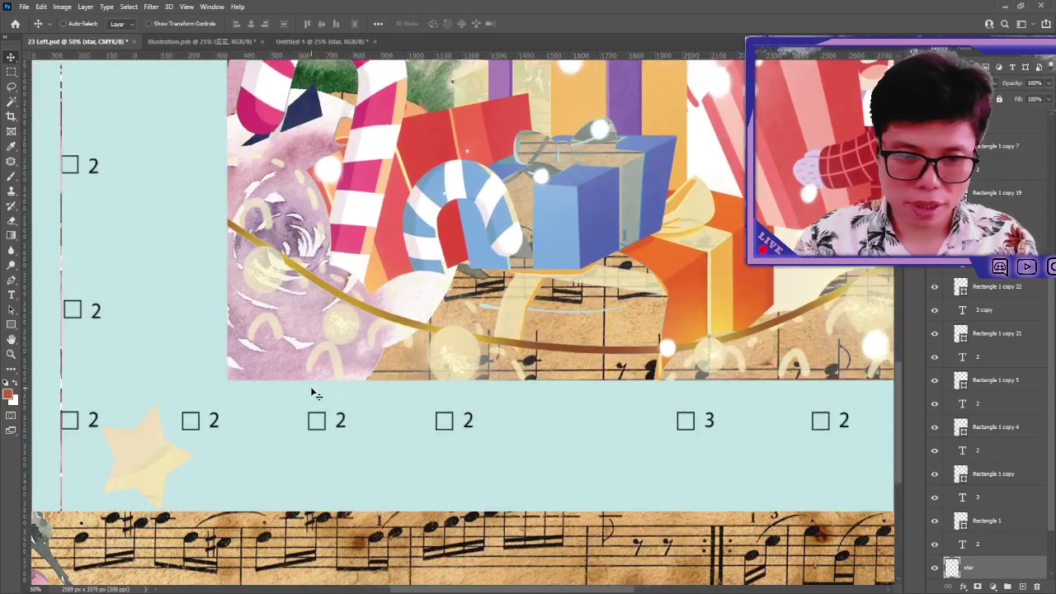
- Shrink the star beside the first bottom-row box and save the planner
key("ctrl+t")
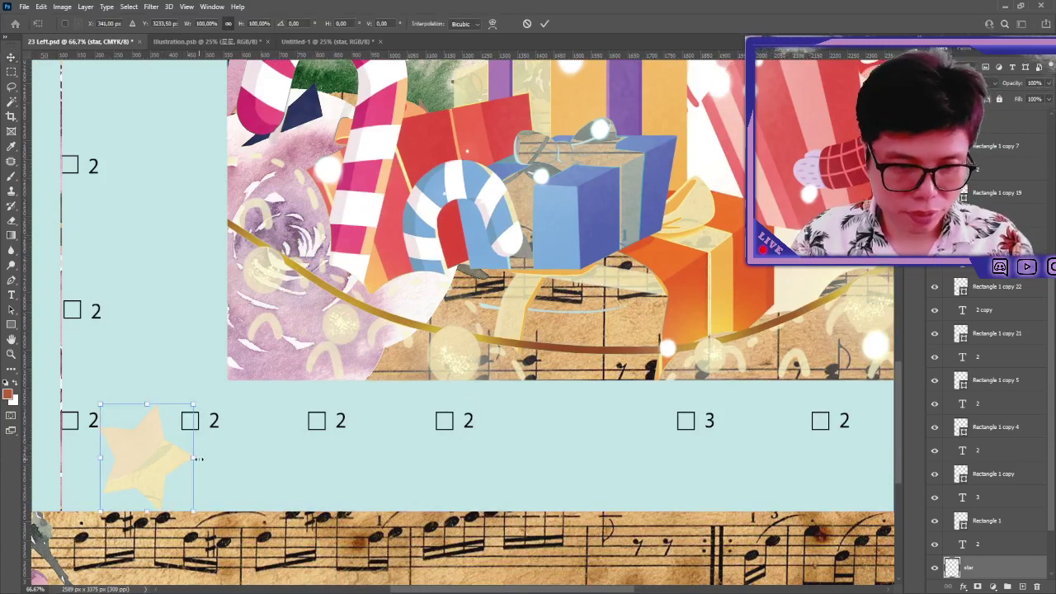
mouse_move(155, 455)
left_mouse_down()
mouse_move(118, 459)
mouse_move(129, 430)
left_mouse_up()
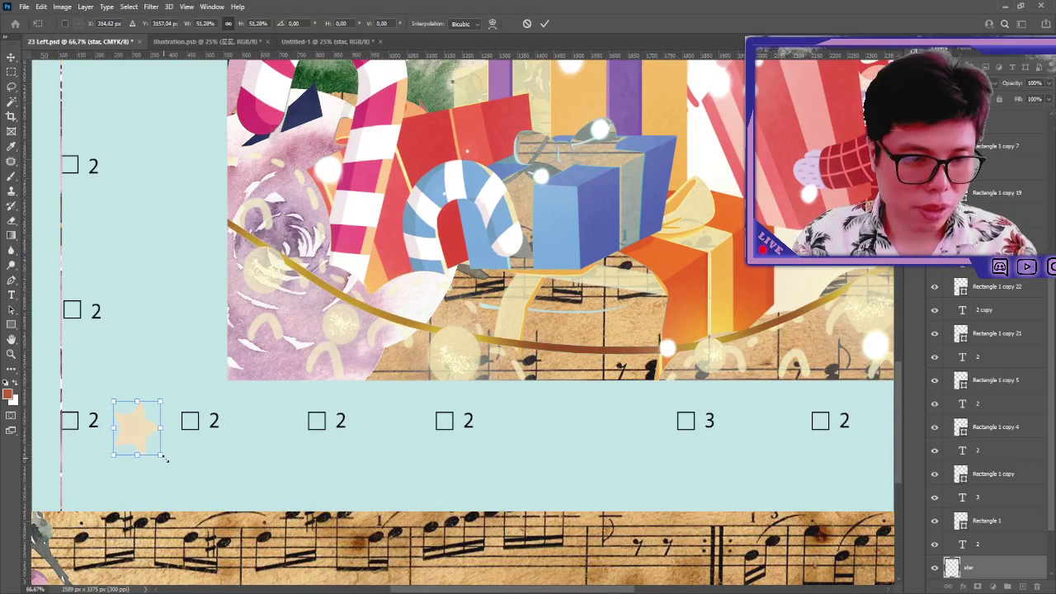
key("Return")
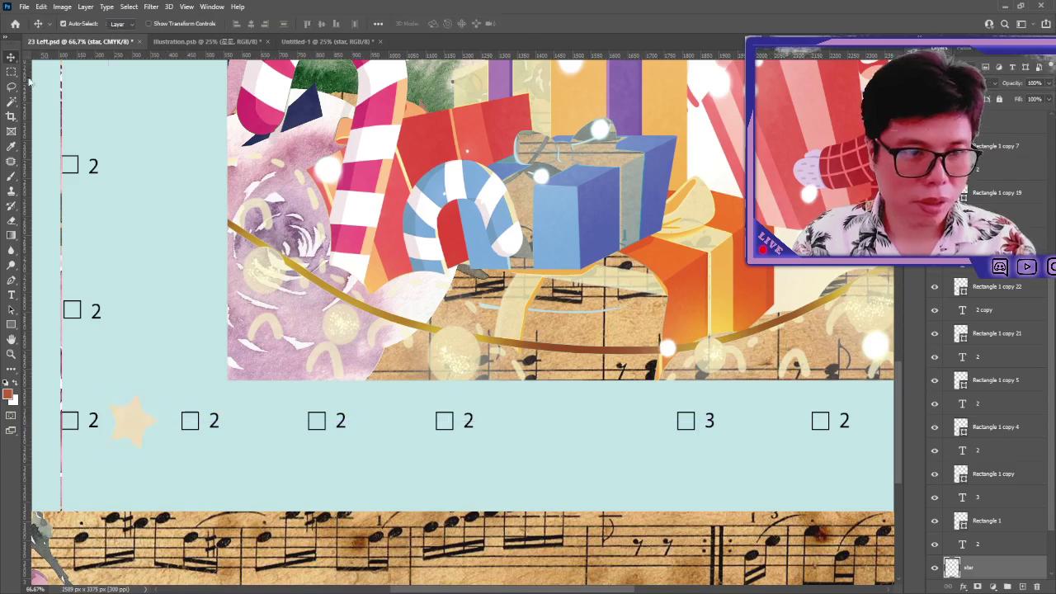
key("ctrl+minus")
key("ctrl+minus")
key("ctrl+s")
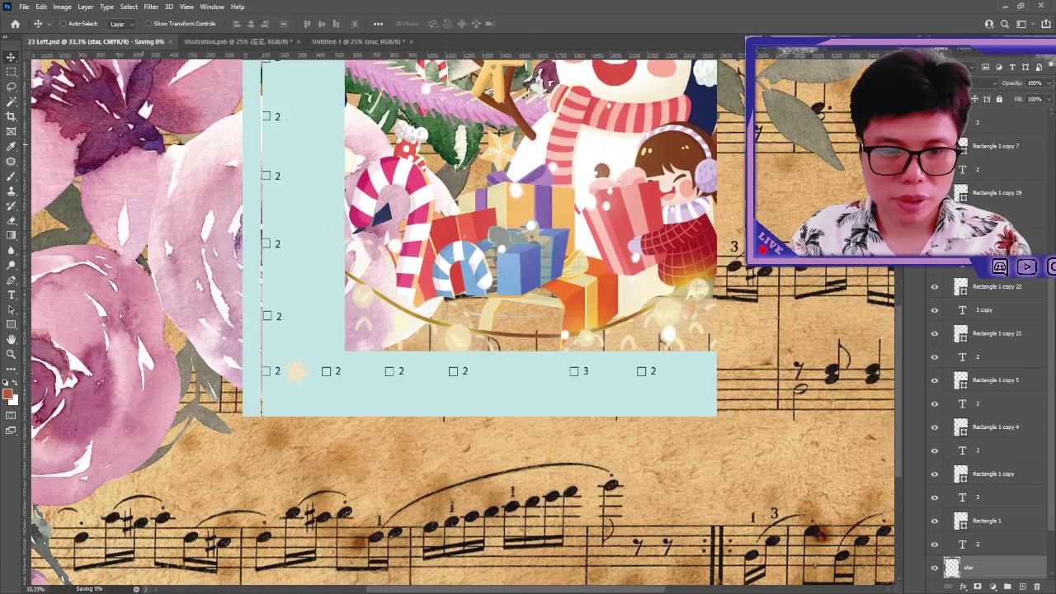
- Close the untitled stars document and select the 星星 layer in Illustration.psb
left_click(329, 42)
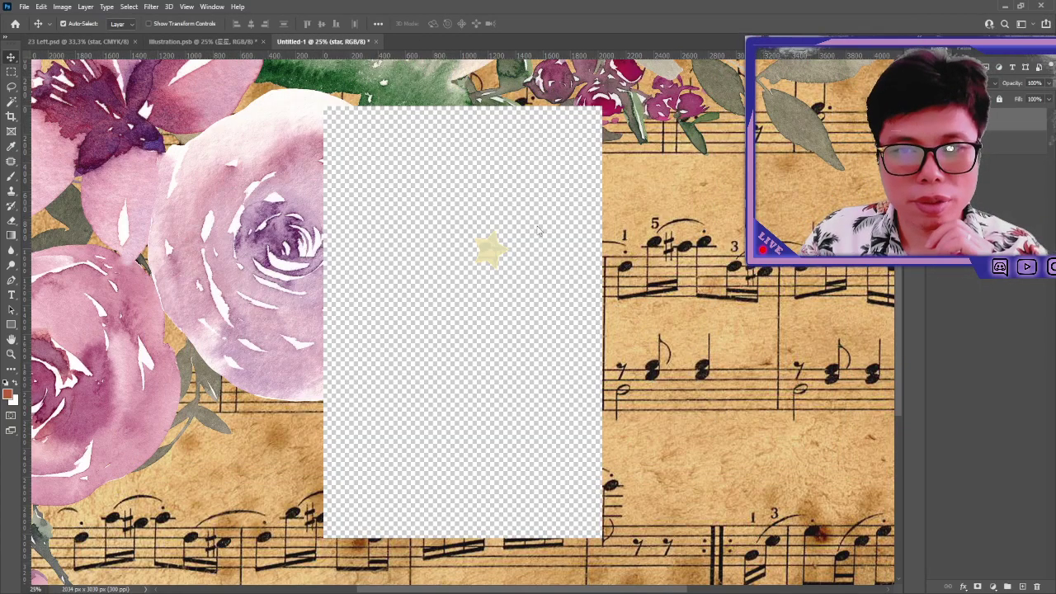
key("ctrl+w")
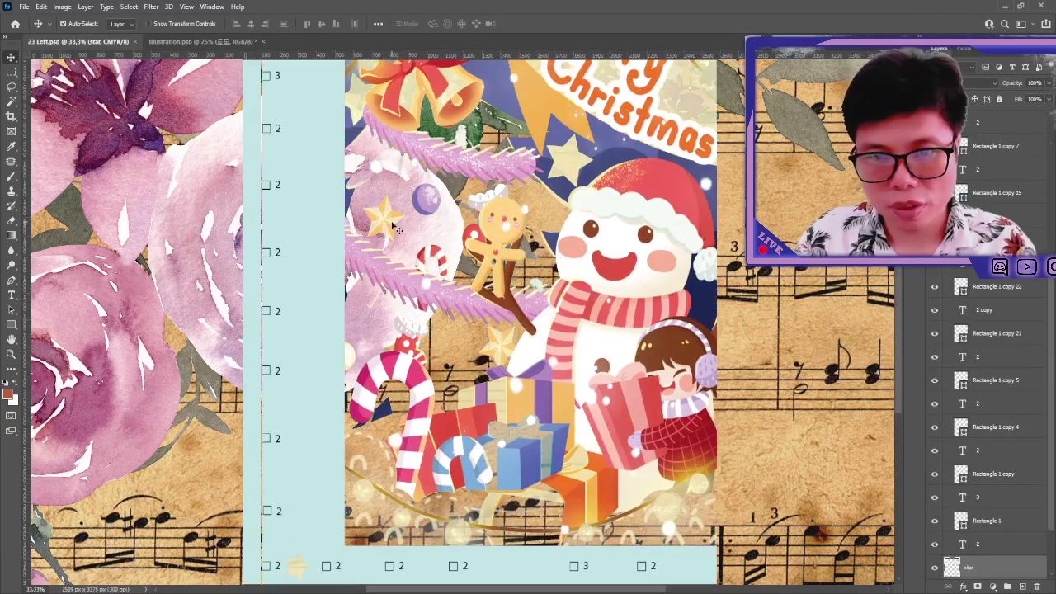
left_click(239, 41)
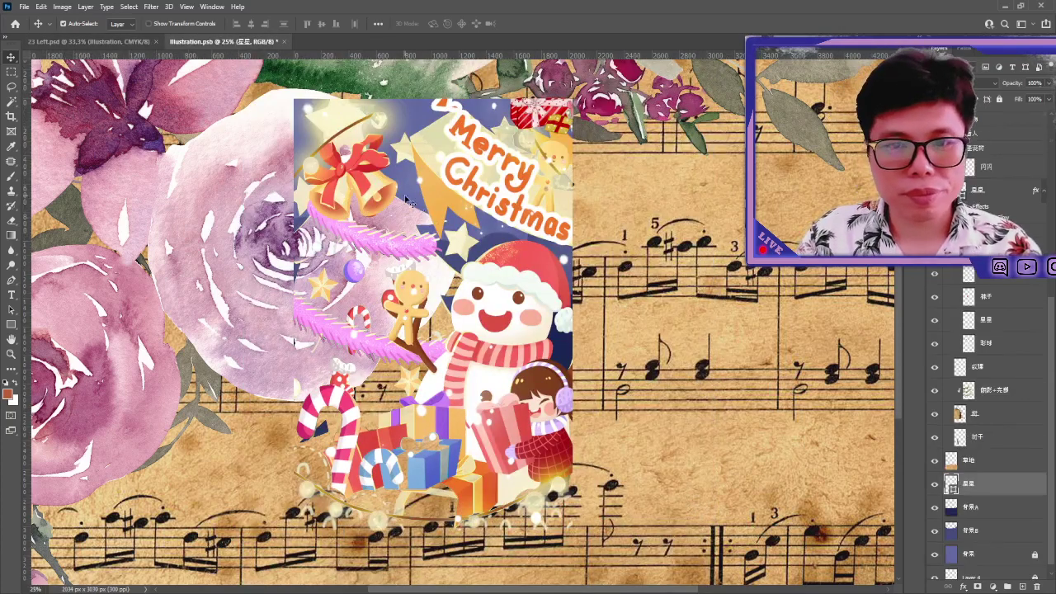
left_click(319, 287)
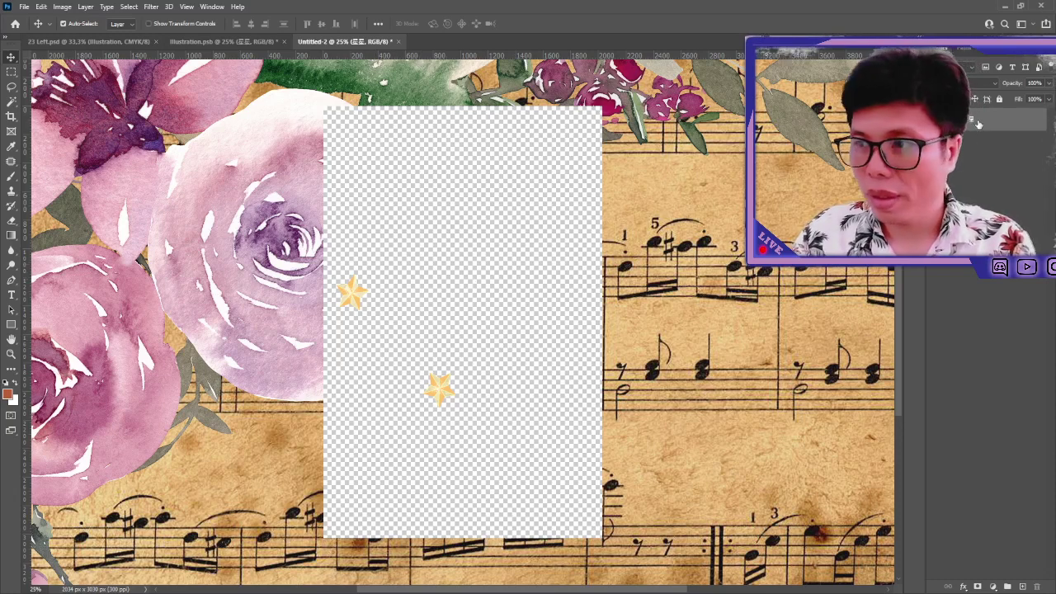
- Lasso the upper star and copy it onto its own layer
left_click_drag(420, 364, 491, 413)
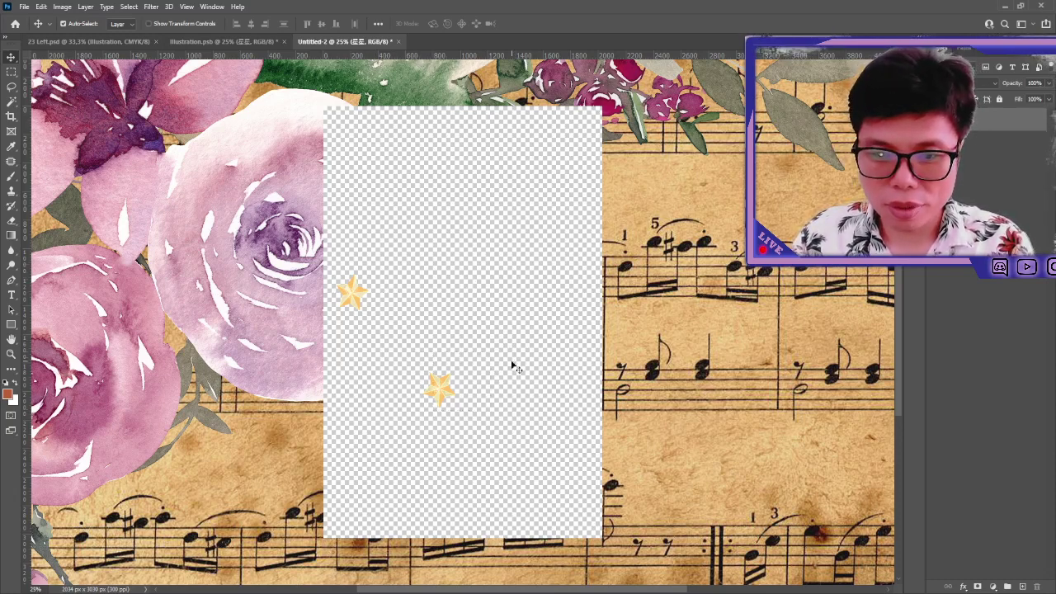
left_click(13, 87)
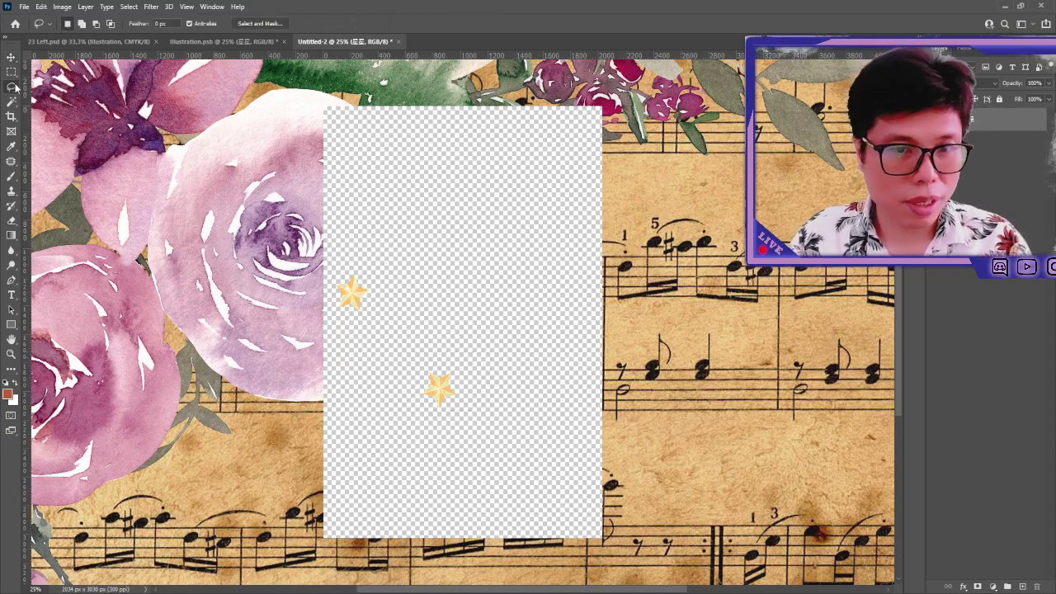
left_click_drag(358, 265, 363, 268)
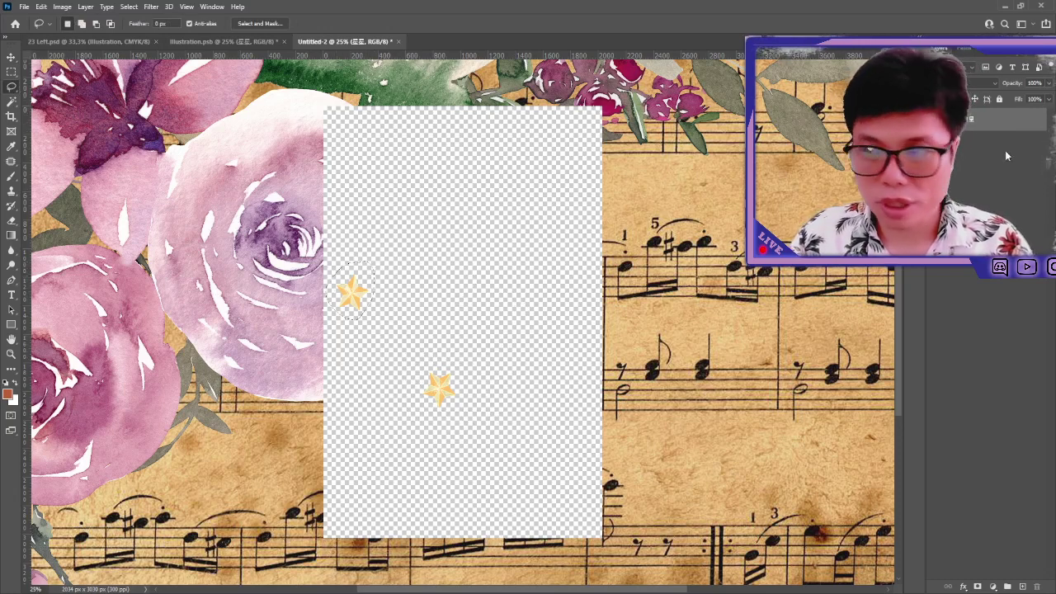
key("ctrl+j")
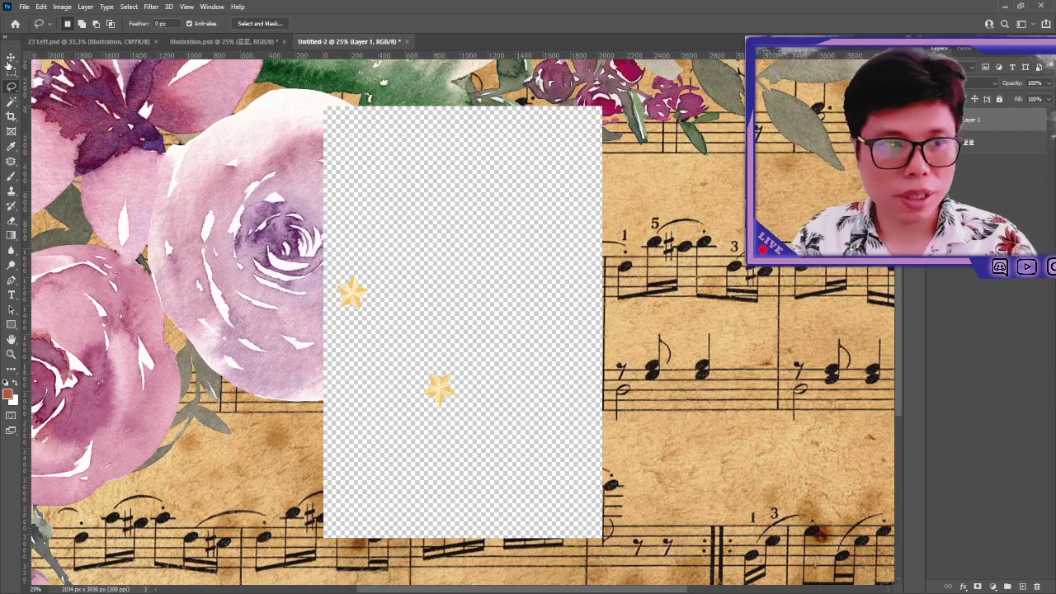
- Rename the new star layer to 'star3'
key("h")
key("l")
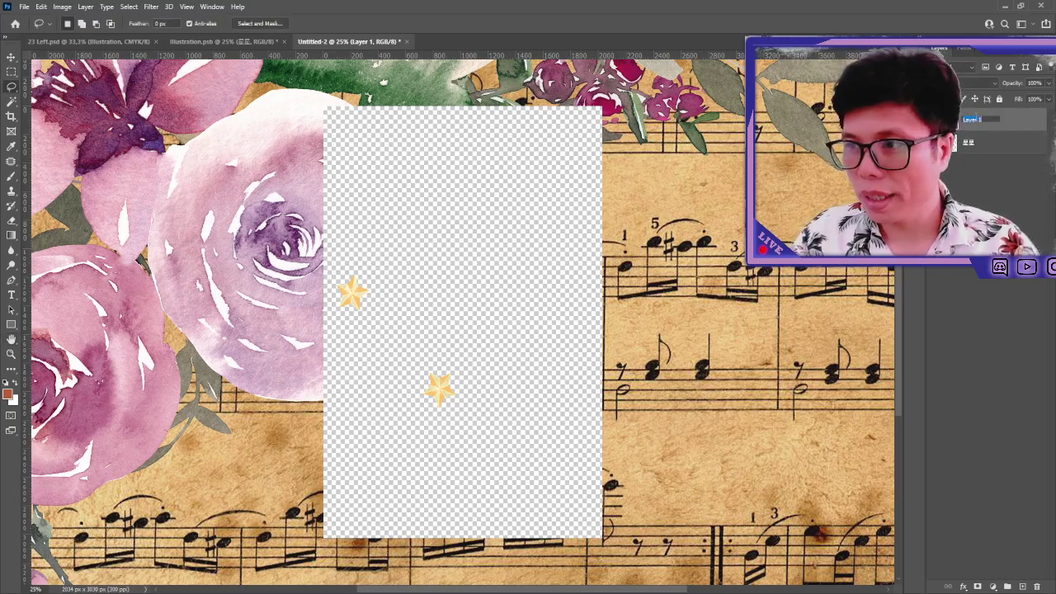
key("BackSpace")
type("star 1")
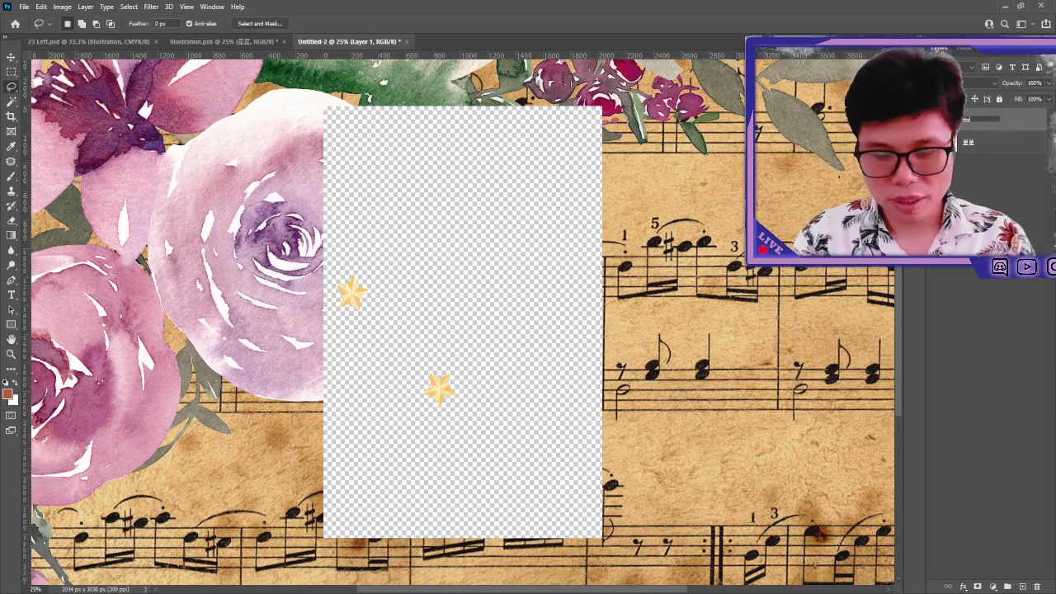
key("Return")
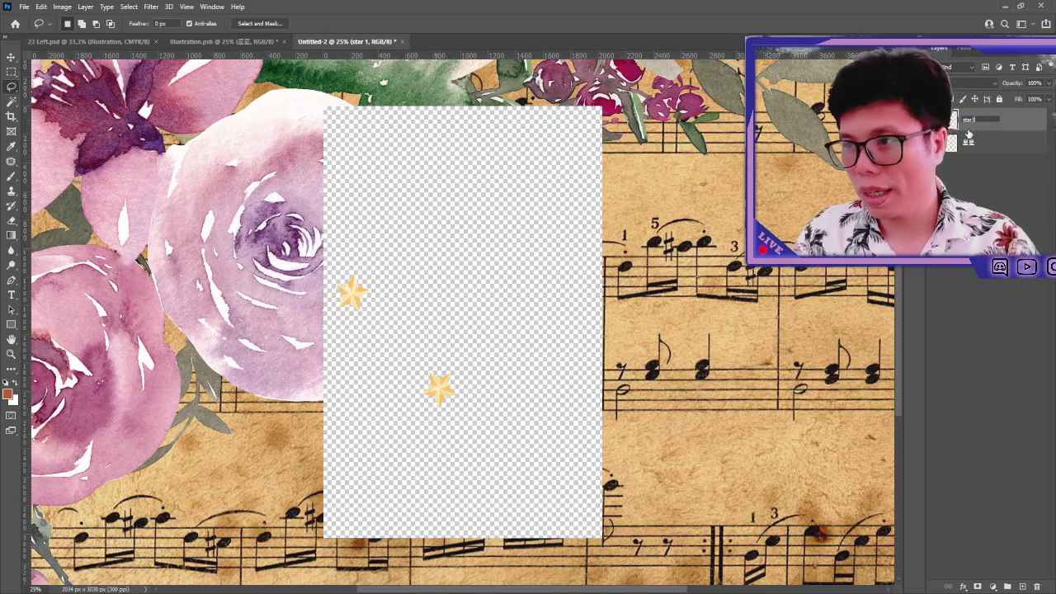
type("3")
key("Return")
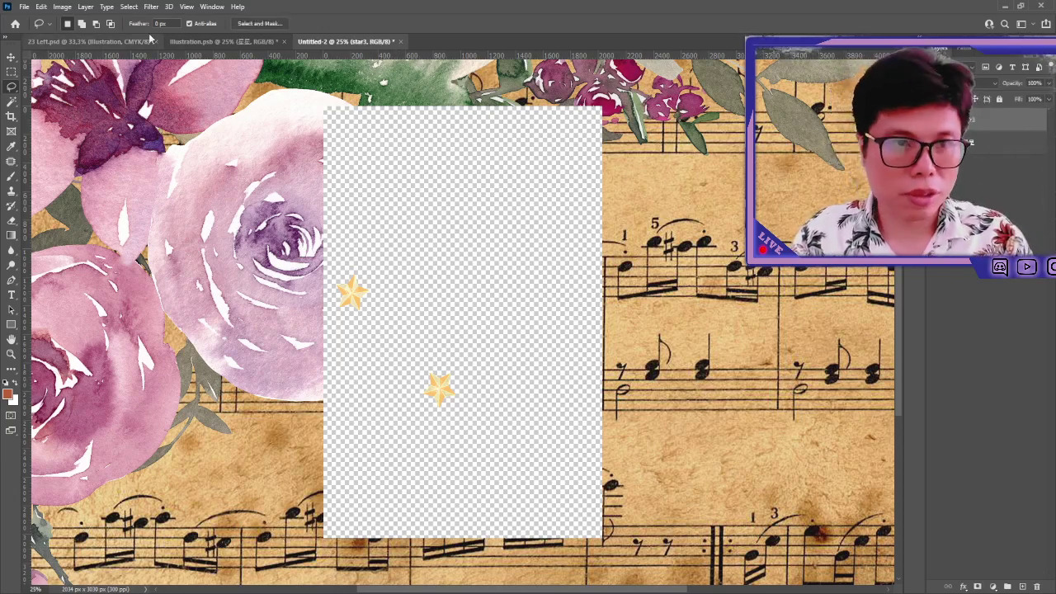
- Add the star3 layer into the Illustration artwork, save it, and return to 23 Left.psd
left_click(90, 41)
left_click(216, 41)
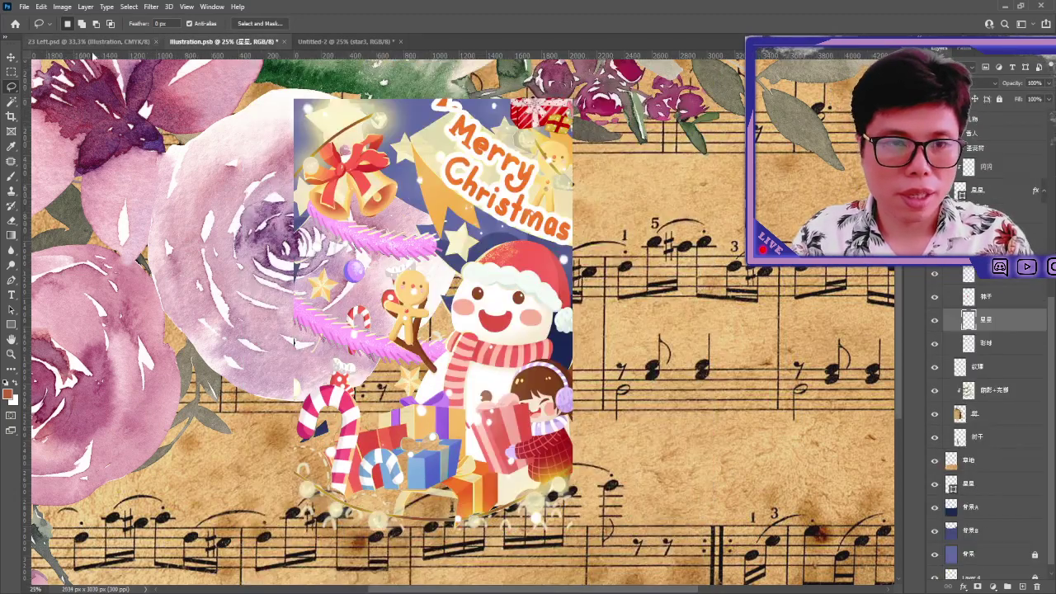
left_click(11, 58)
left_click_drag(515, 241, 522, 257)
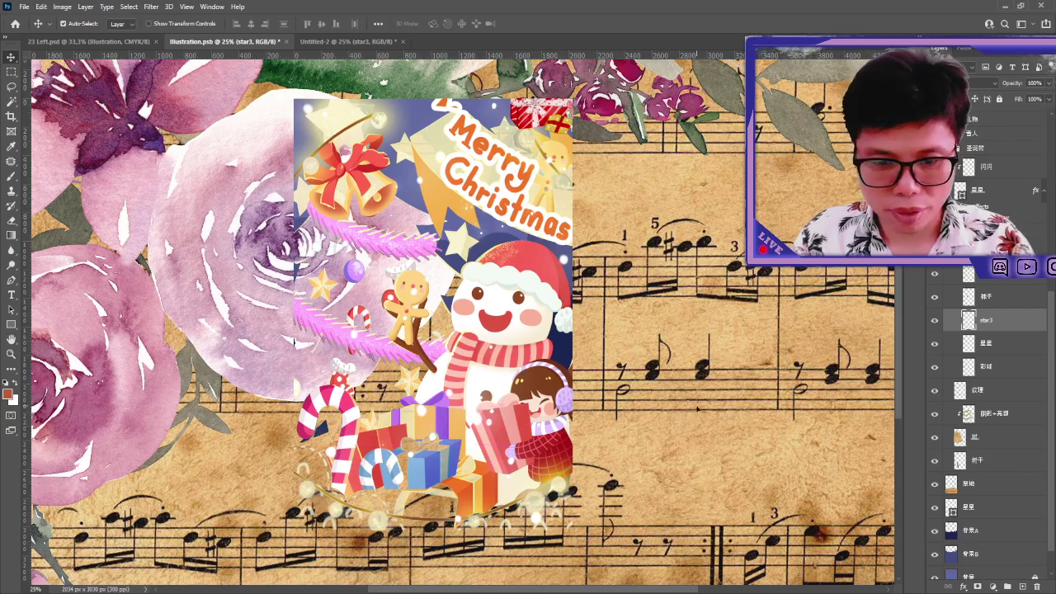
key("ctrl+s")
left_click(82, 42)
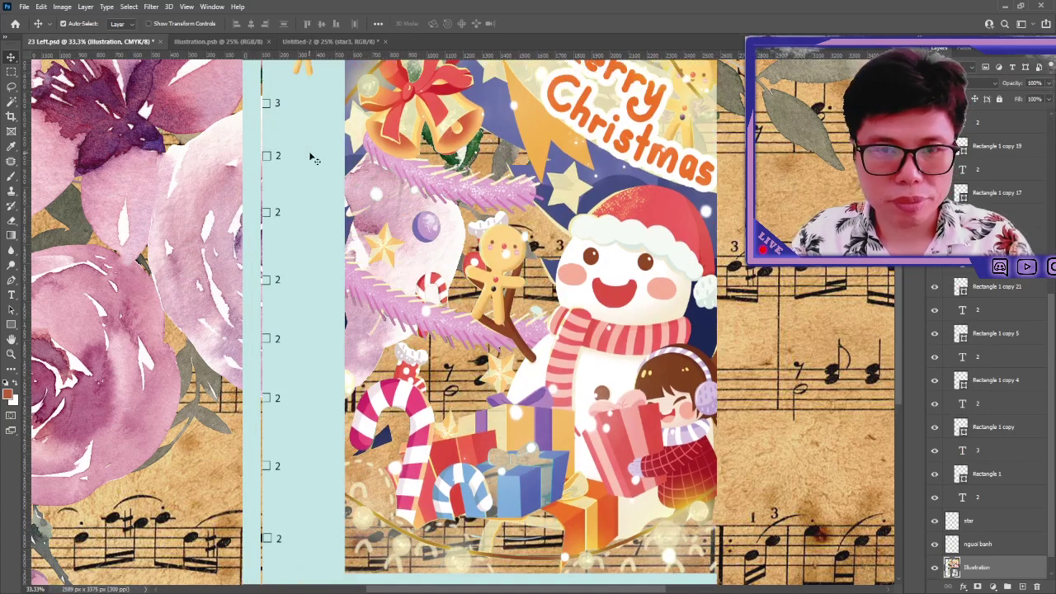
- Paste the star3 star beside the second bottom checkbox and scale it to about 73%
left_click_drag(445, 482, 445, 345)
scroll(442, 342, "up", 3)
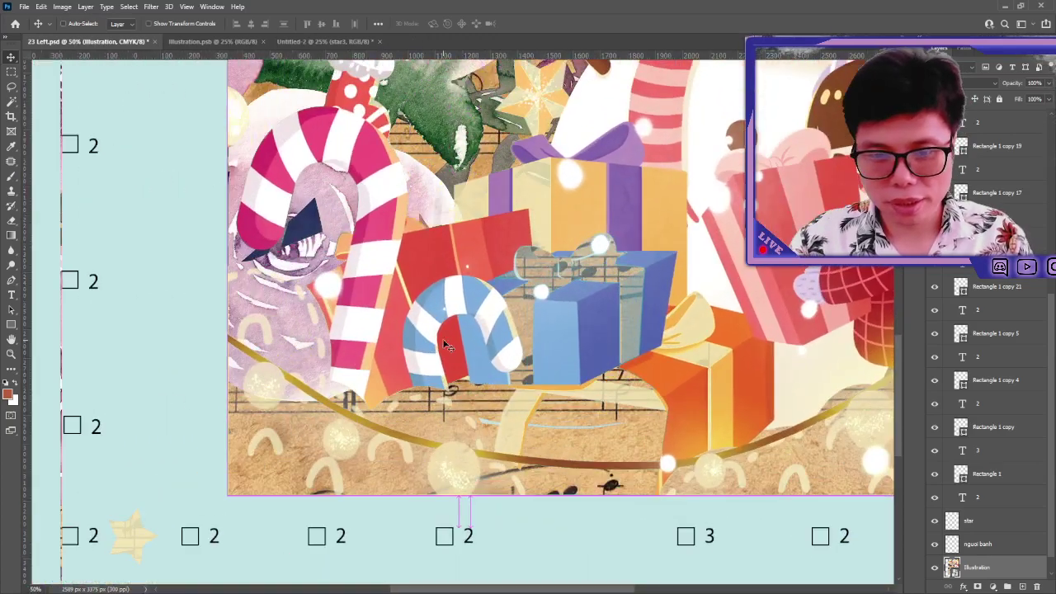
left_click_drag(290, 521, 314, 315)
key("ctrl+v")
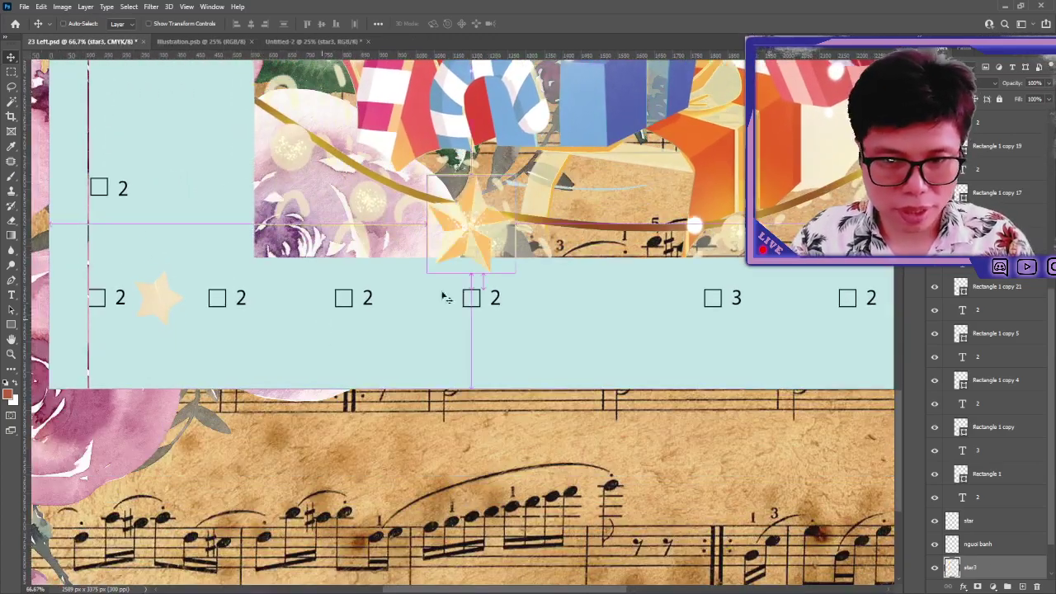
left_click_drag(459, 258, 281, 333)
key("ctrl+t")
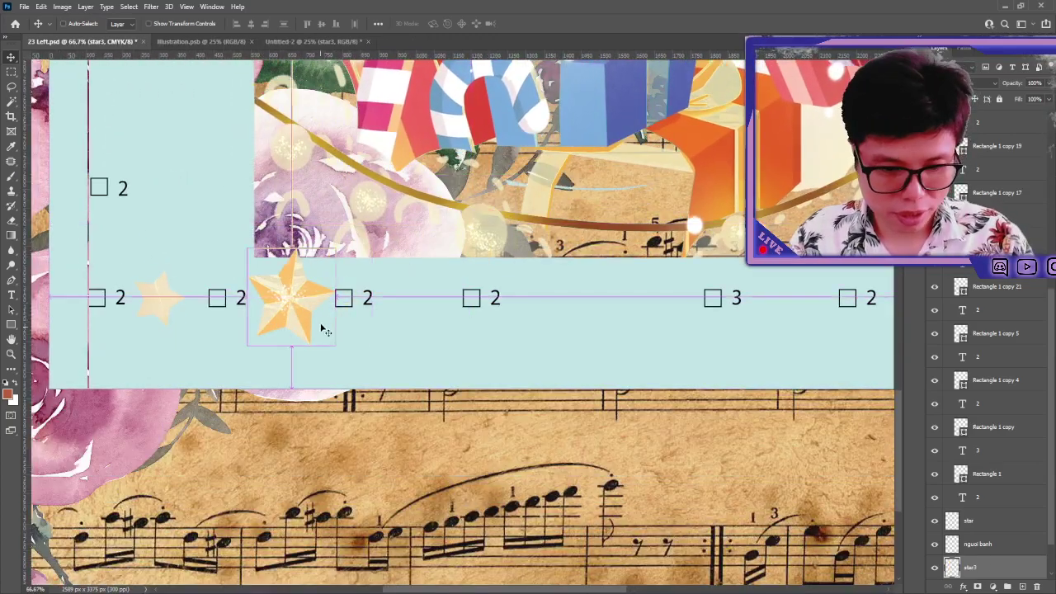
left_click_drag(324, 297, 300, 309)
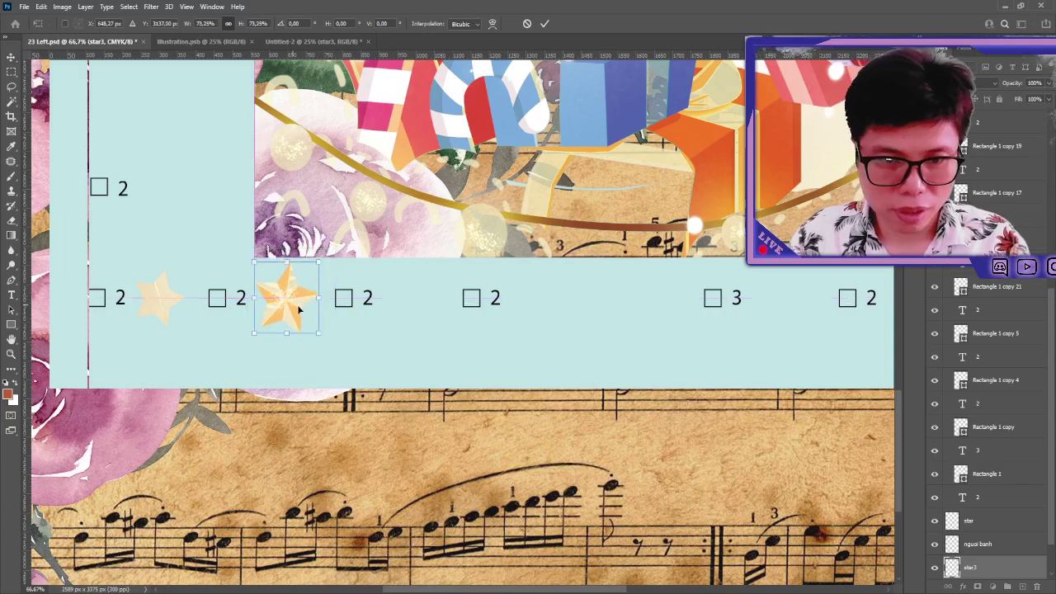
left_click(12, 62)
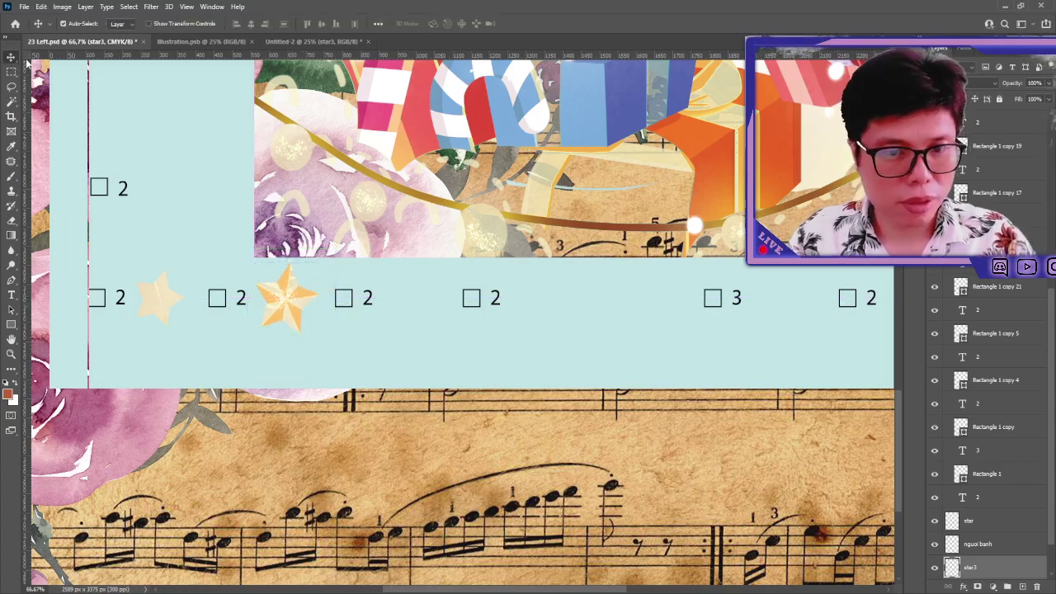
- Change the second checkbox's count from 2 to 3 and save the planner
left_click(11, 294)
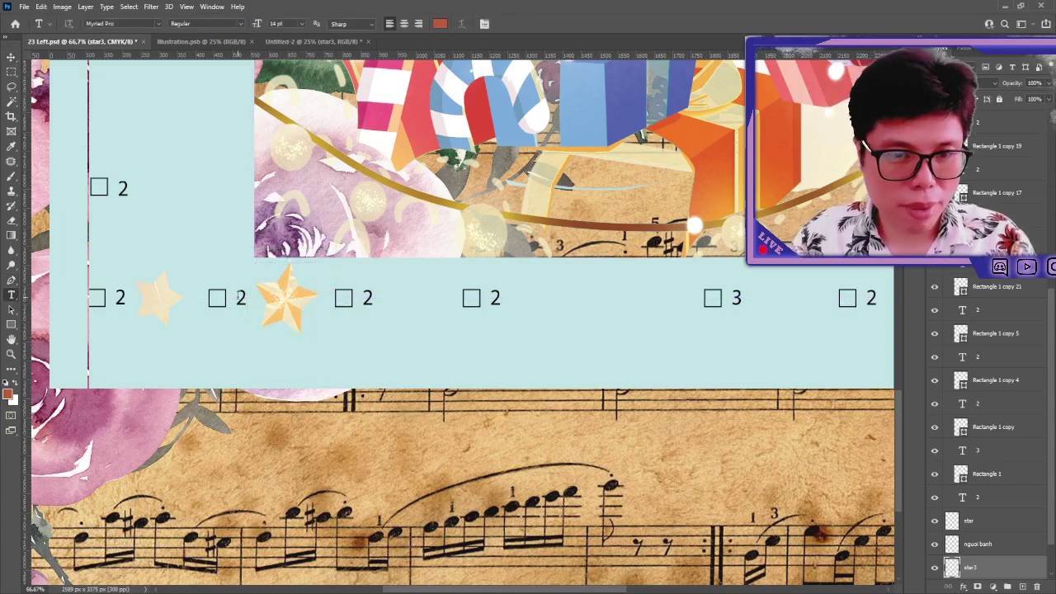
double_click(239, 298)
type("3")
left_click(11, 56)
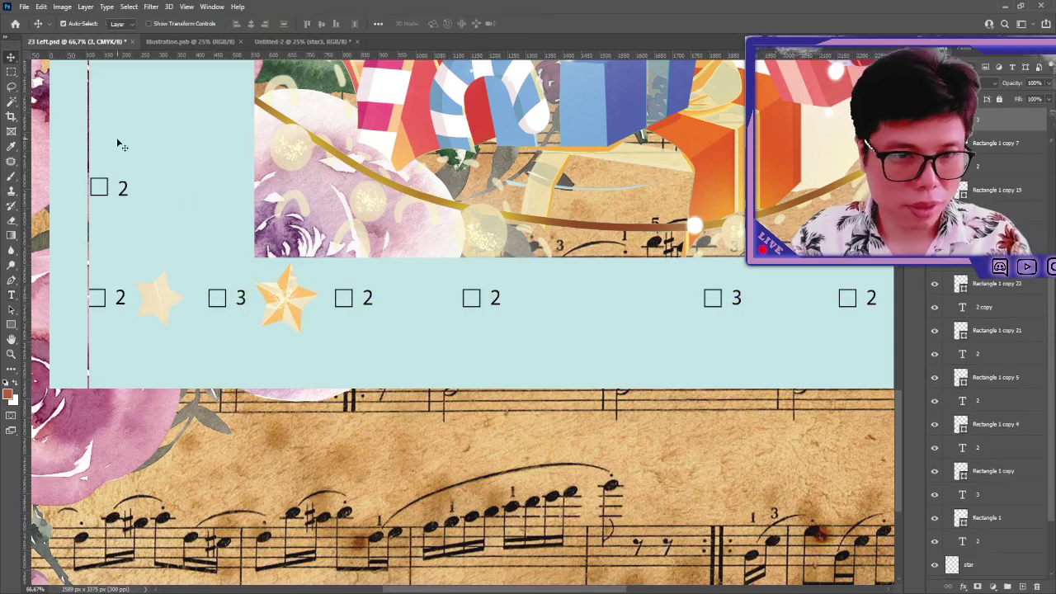
key("ctrl+s")
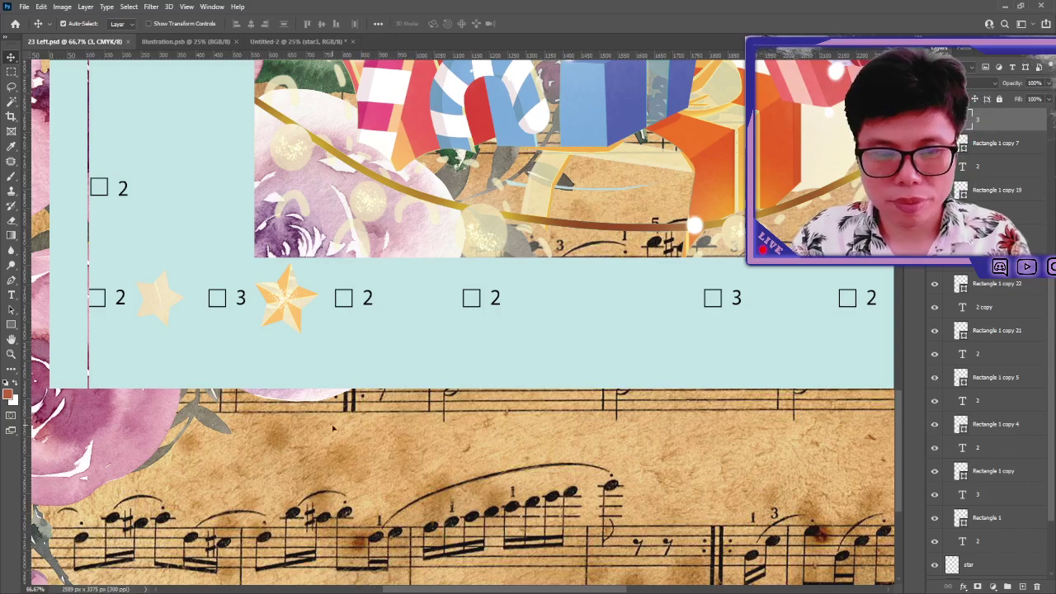
- Close the Untitled-2 star document and open the Illustration smart object's contents
left_click(285, 41)
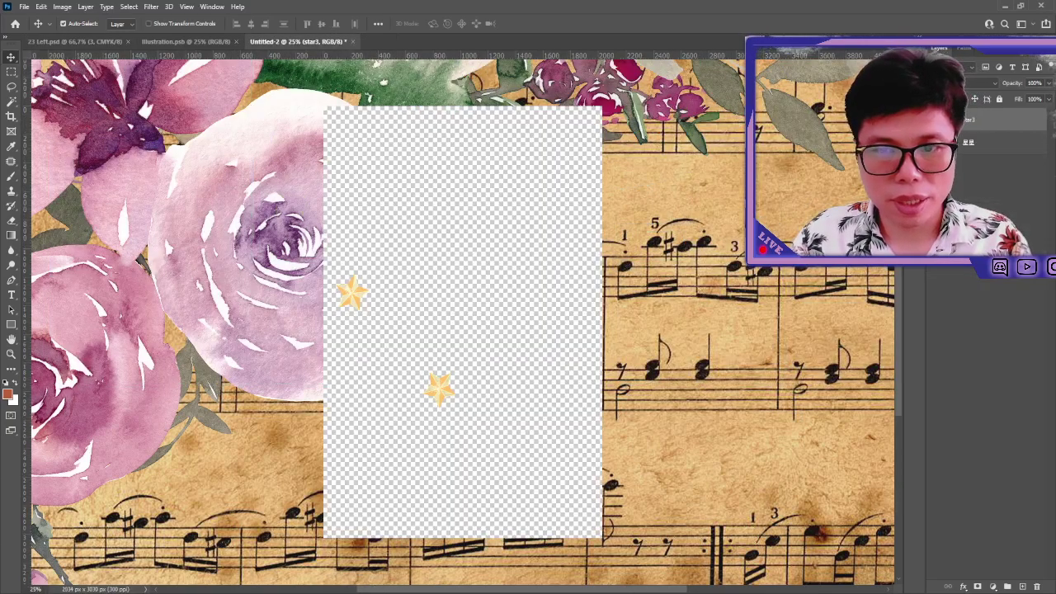
key("ctrl+w")
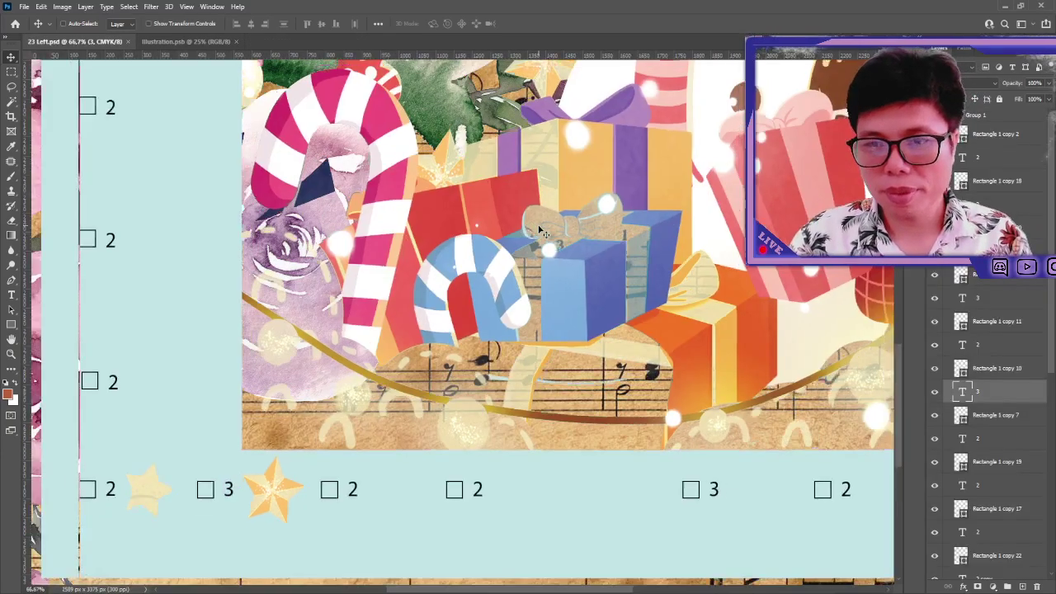
key("ctrl+minus")
key("ctrl+minus")
key("ctrl+minus")
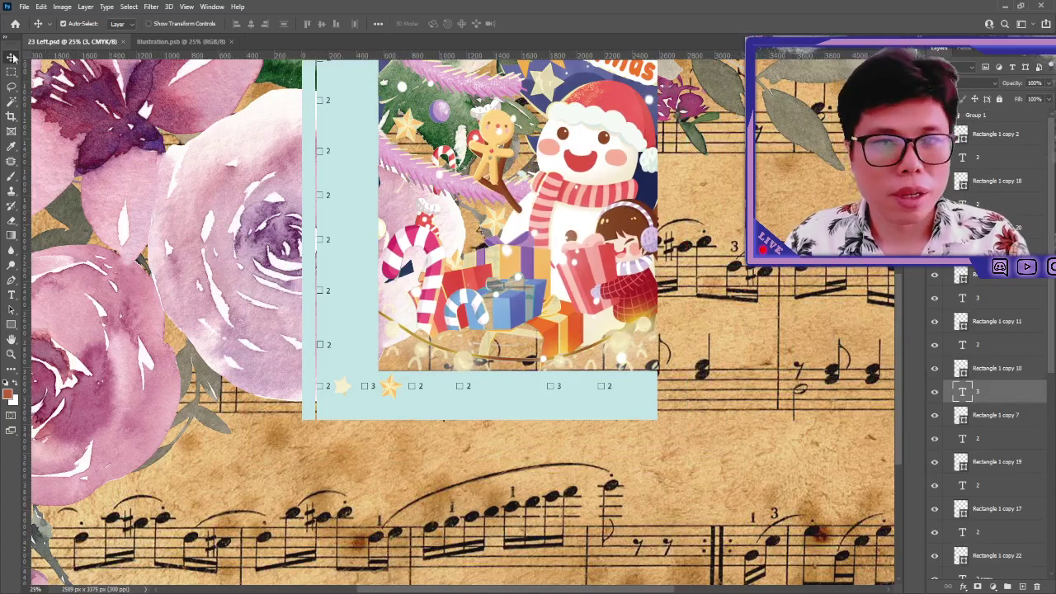
left_click_drag(647, 87, 647, 195)
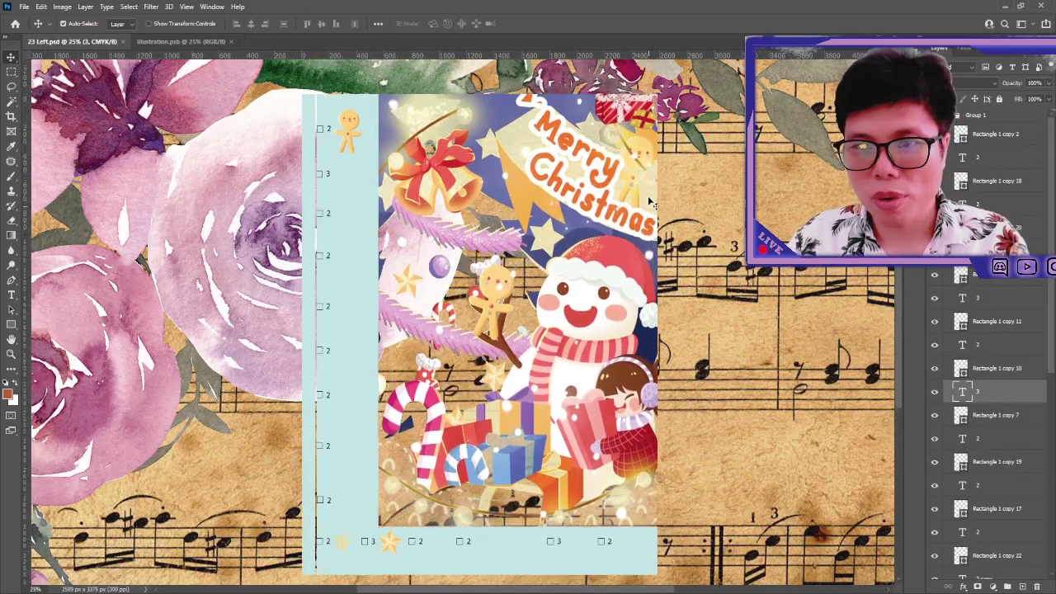
left_click(650, 381)
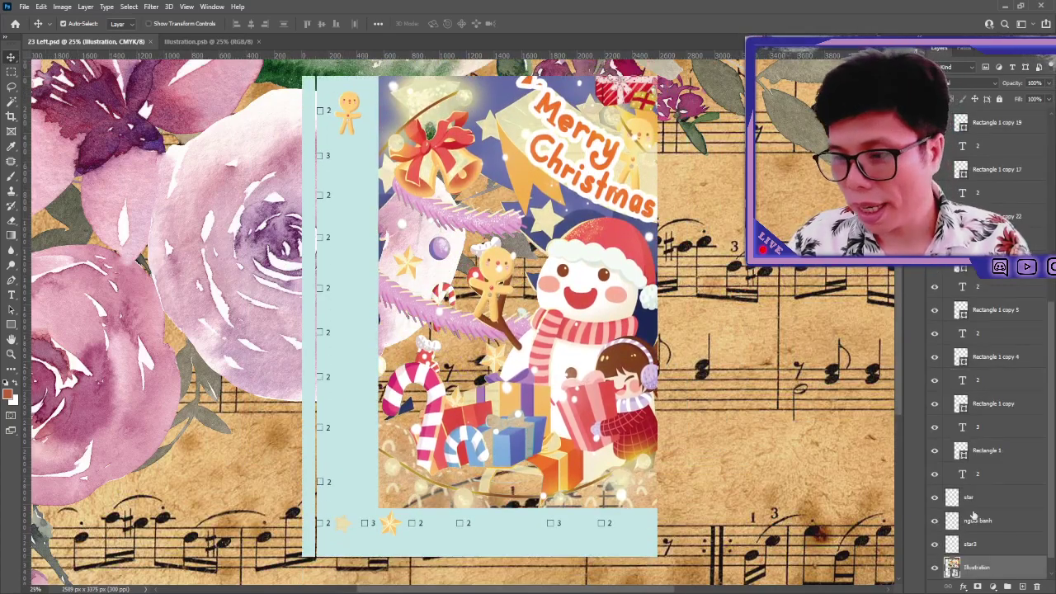
left_click(237, 43)
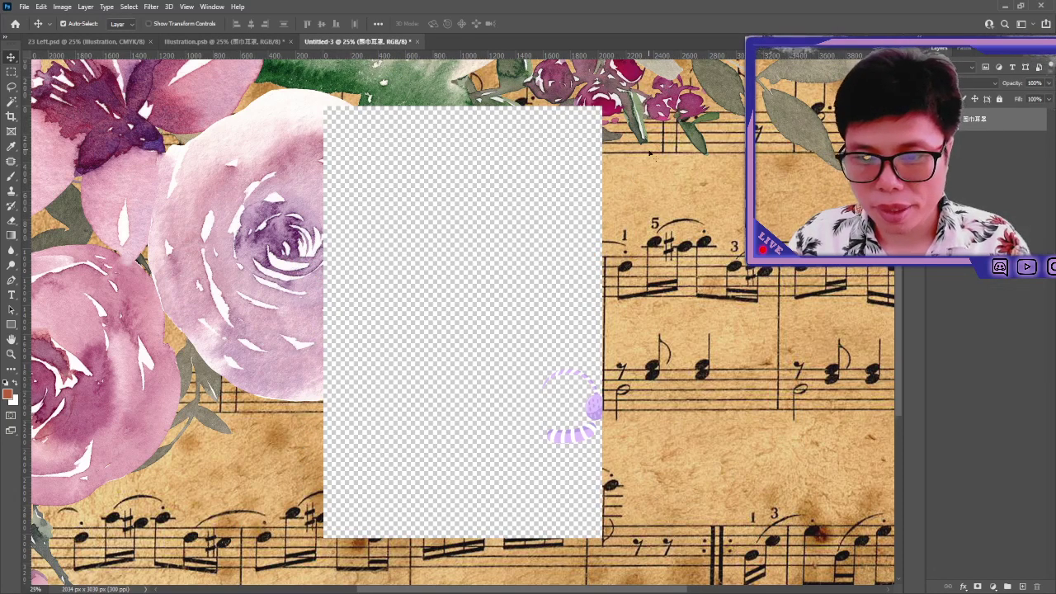
- Lasso and delete the lower striped band from the purple earcup
key("ctrl+plus")
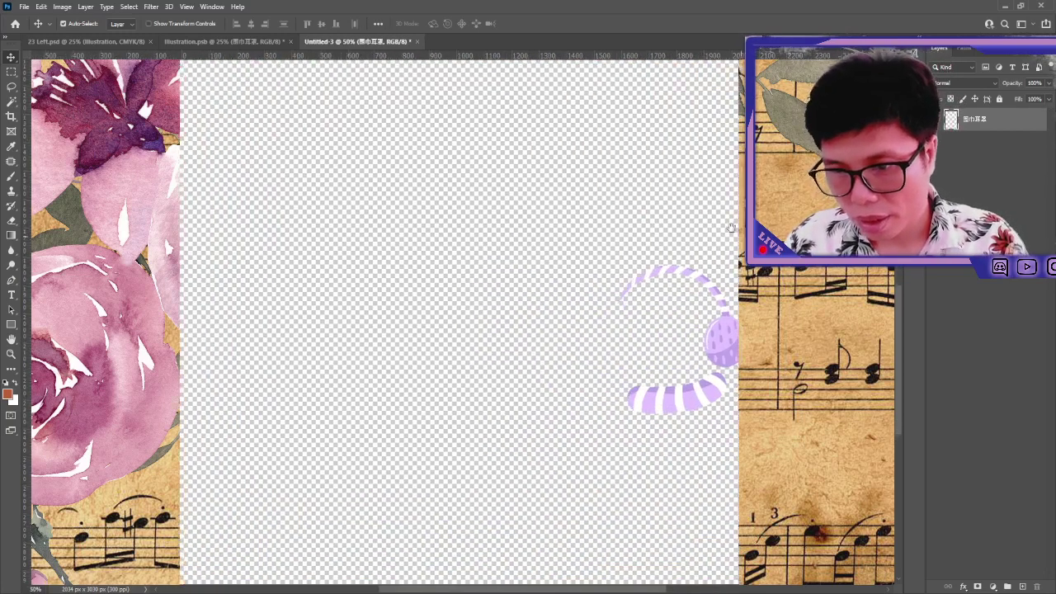
left_click_drag(719, 358, 567, 282)
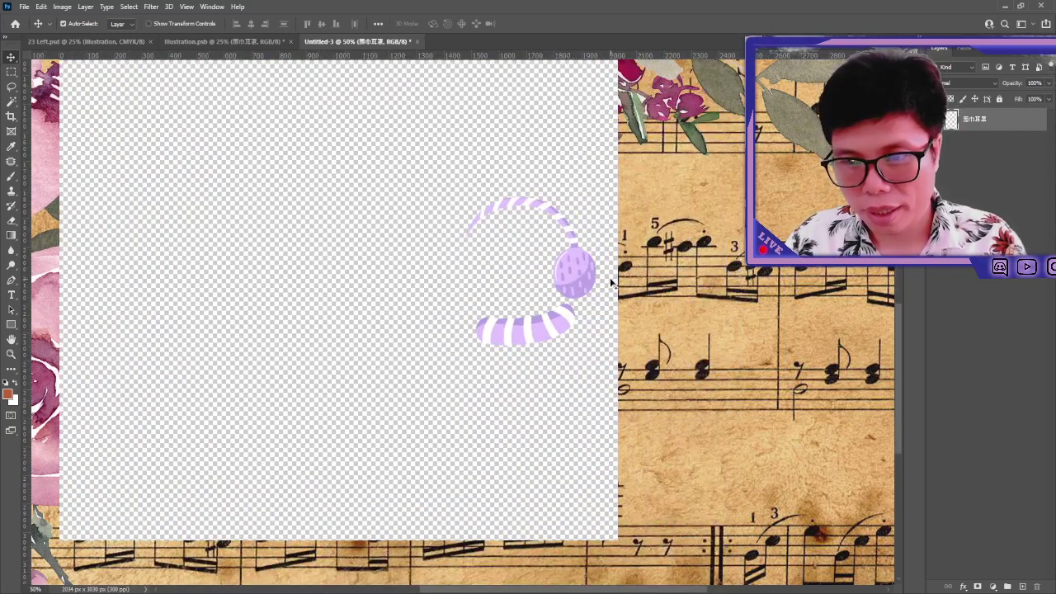
key("l")
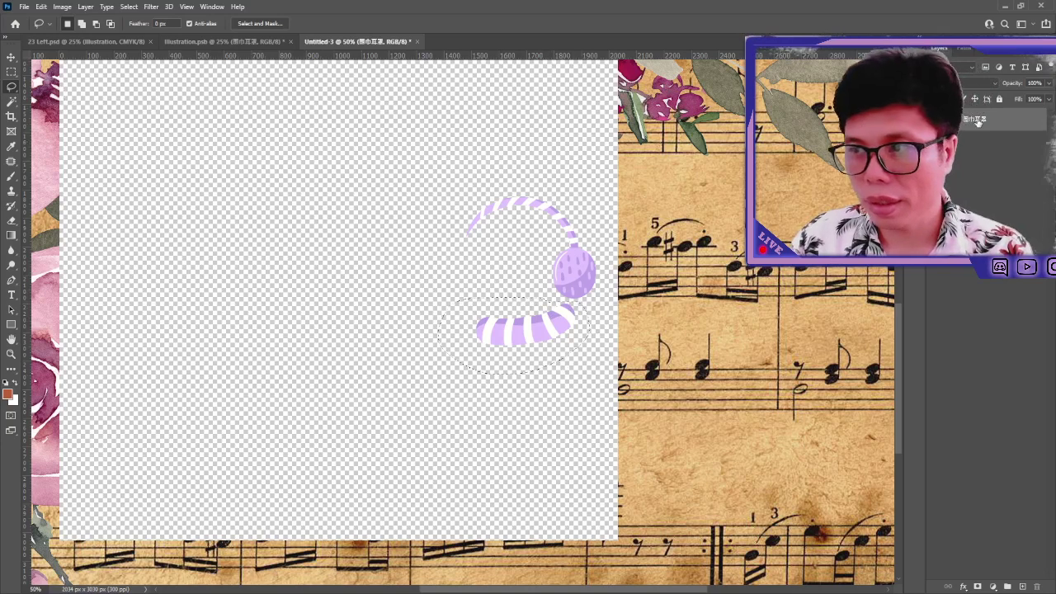
key("Delete")
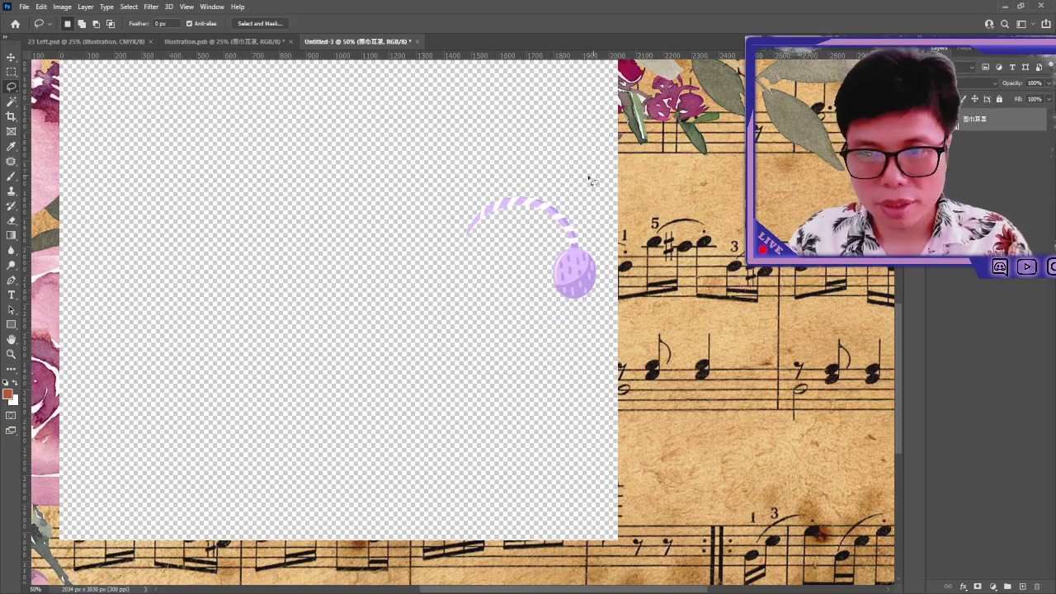
left_click(11, 57)
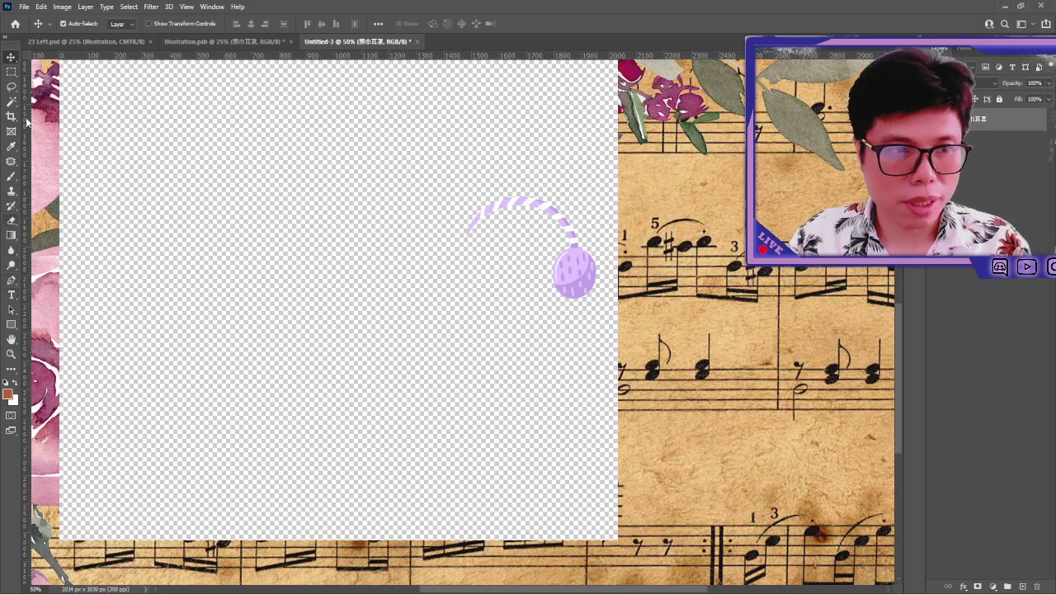
left_click(11, 72)
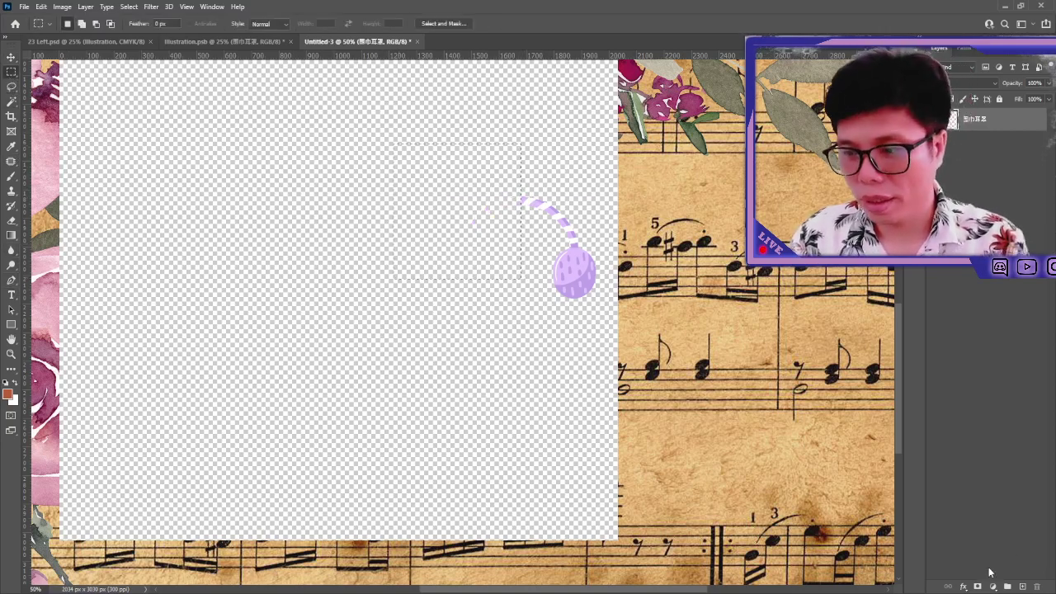
left_click(12, 57)
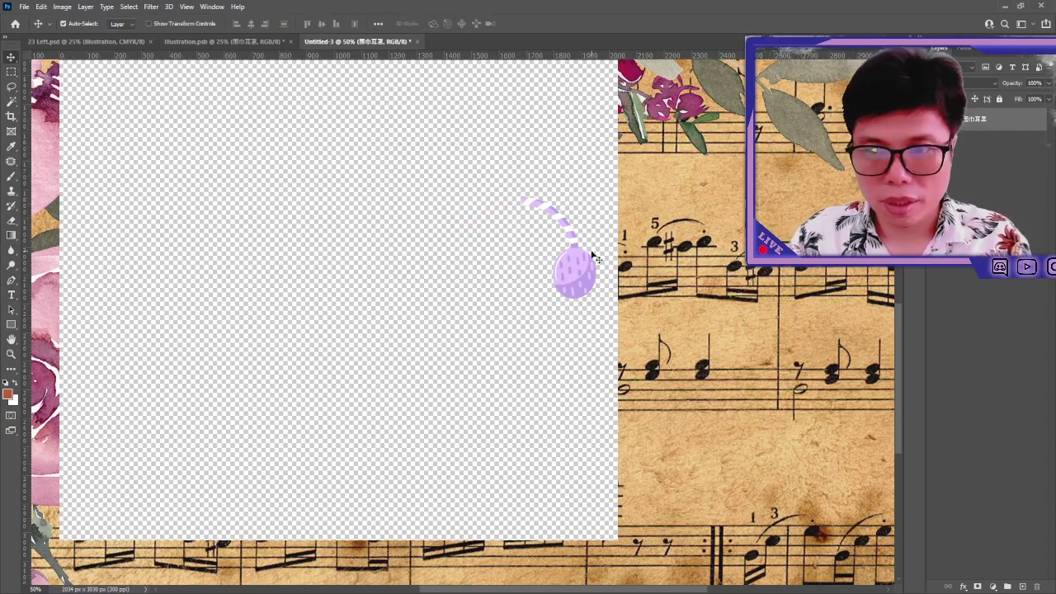
- Duplicate the earcup, flip it horizontally, move it left, and merge both halves into one layer
key("ctrl+j")
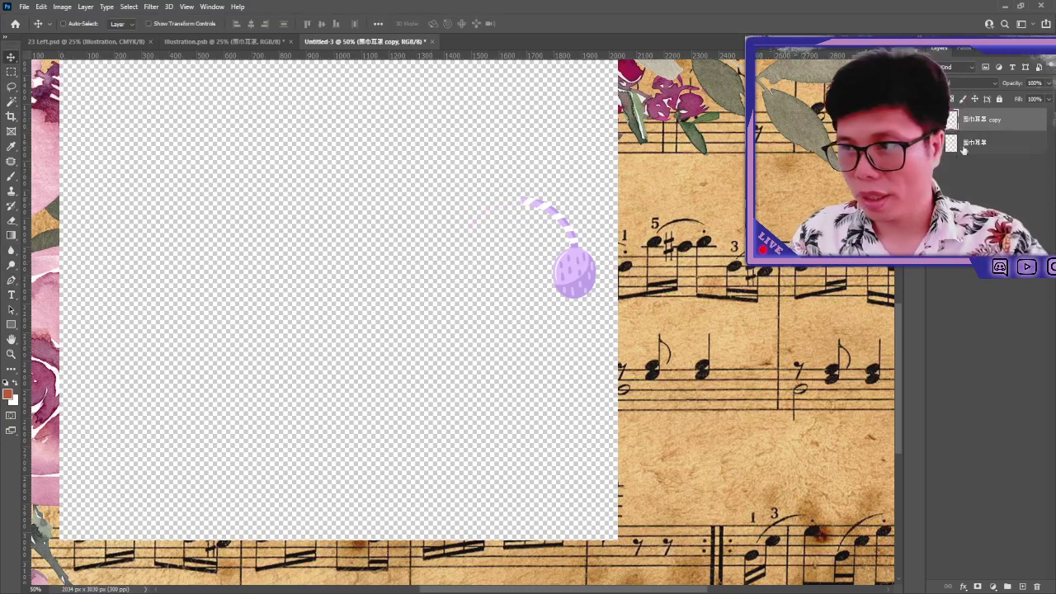
left_click(64, 23)
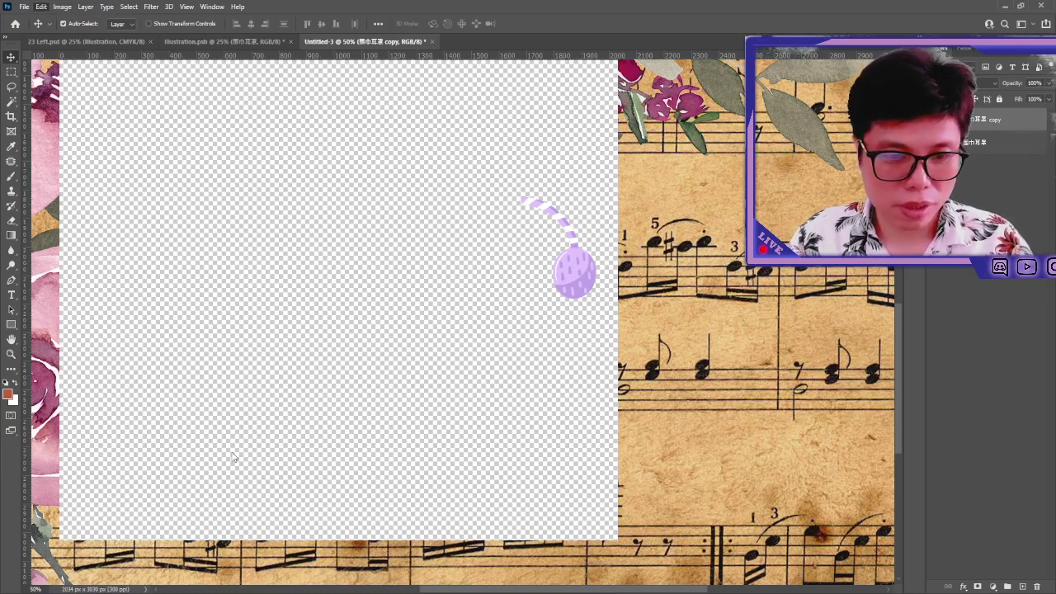
key("ctrl+shift+h")
left_click_drag(544, 285, 468, 279)
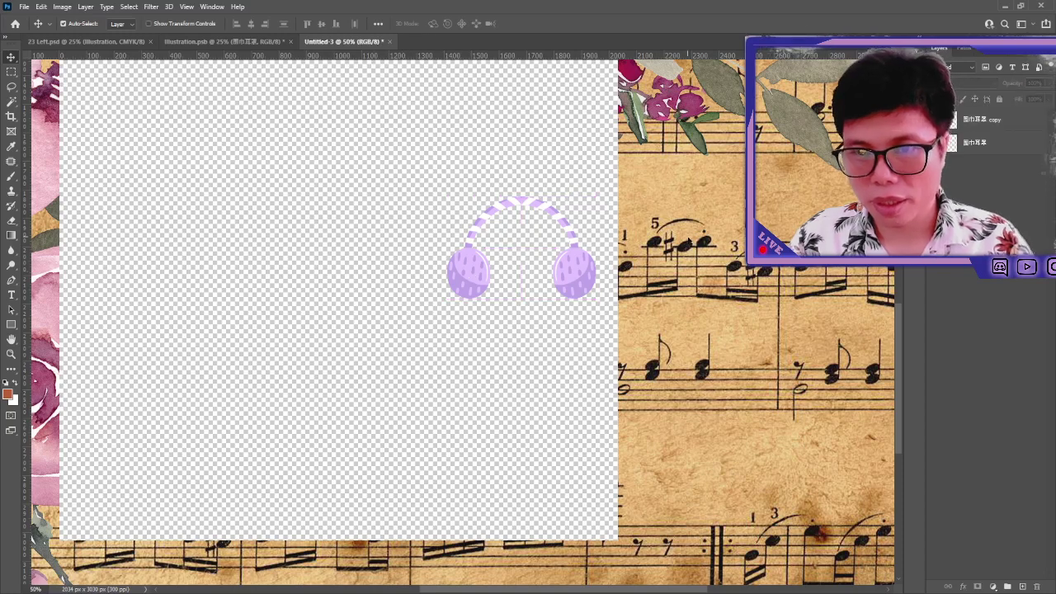
scroll(479, 260, "up", 1)
left_click(479, 260)
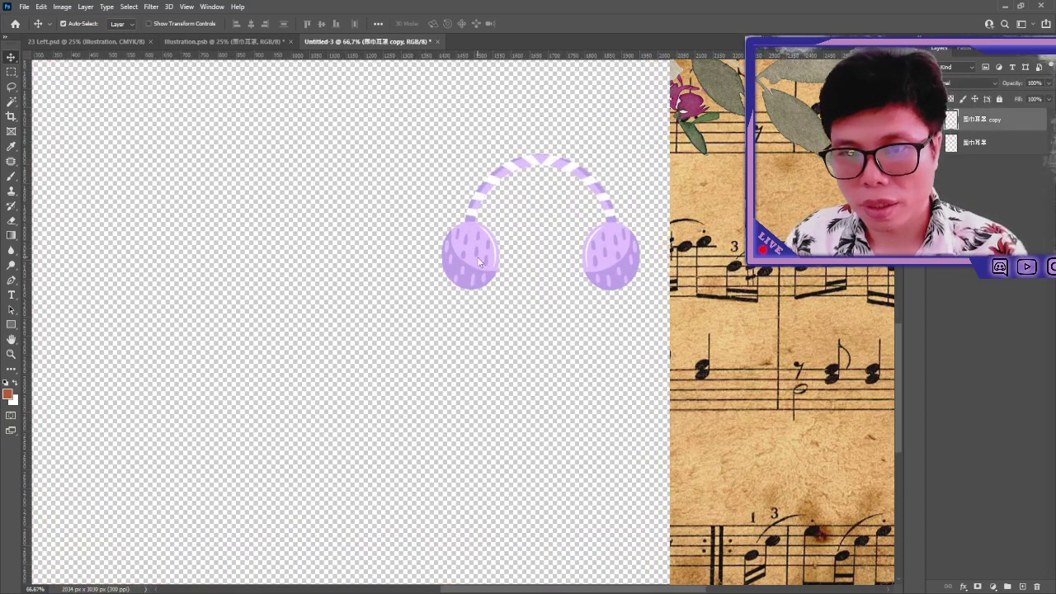
left_click(984, 144, "shift")
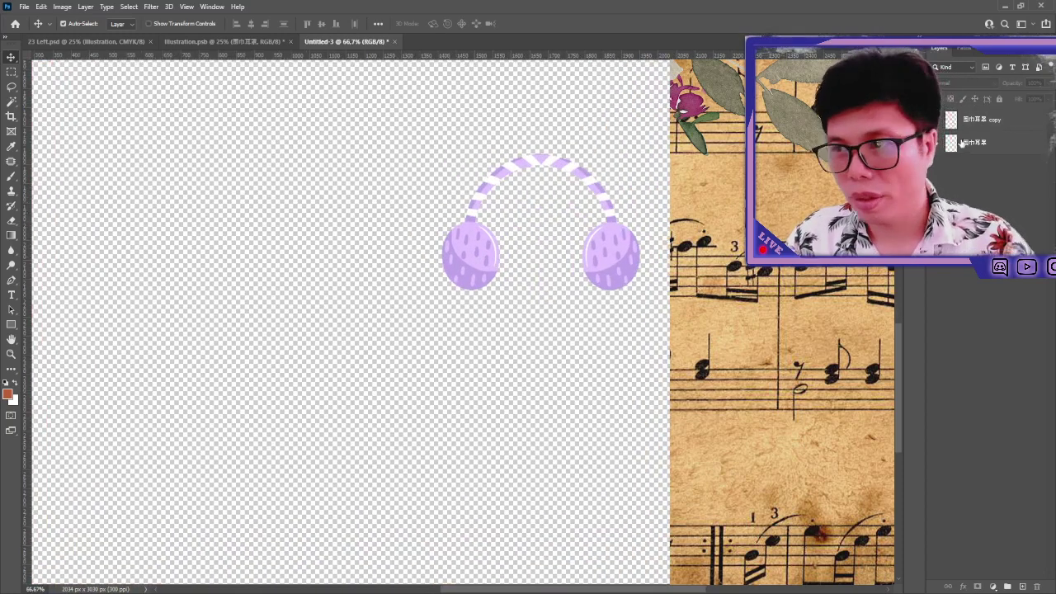
key("ctrl+e")
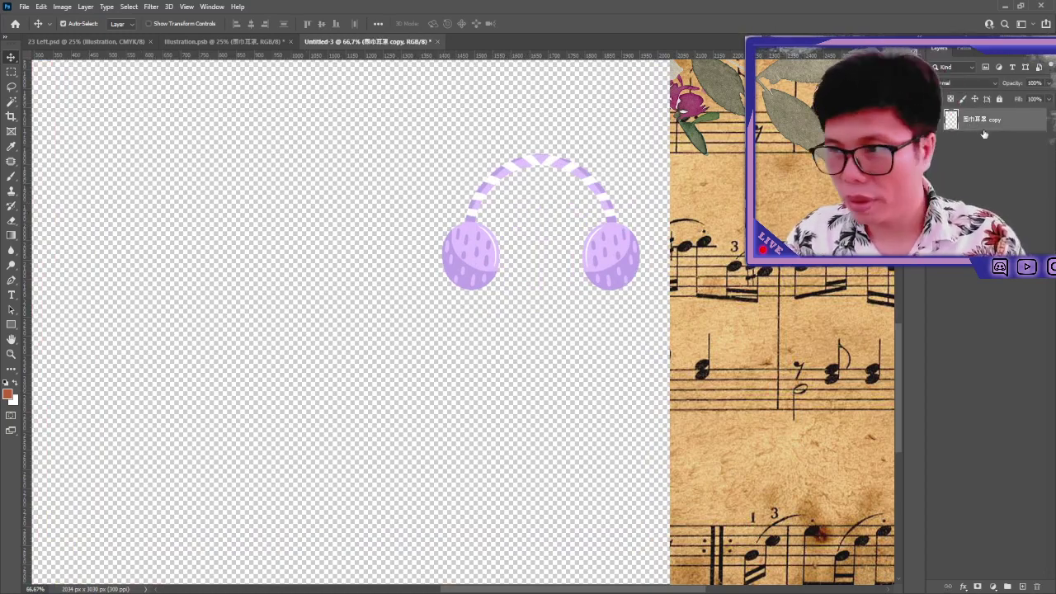
- Paste the earmuffs into 23 Left.psd and resize them onto the blue checklist strip
left_click(86, 41)
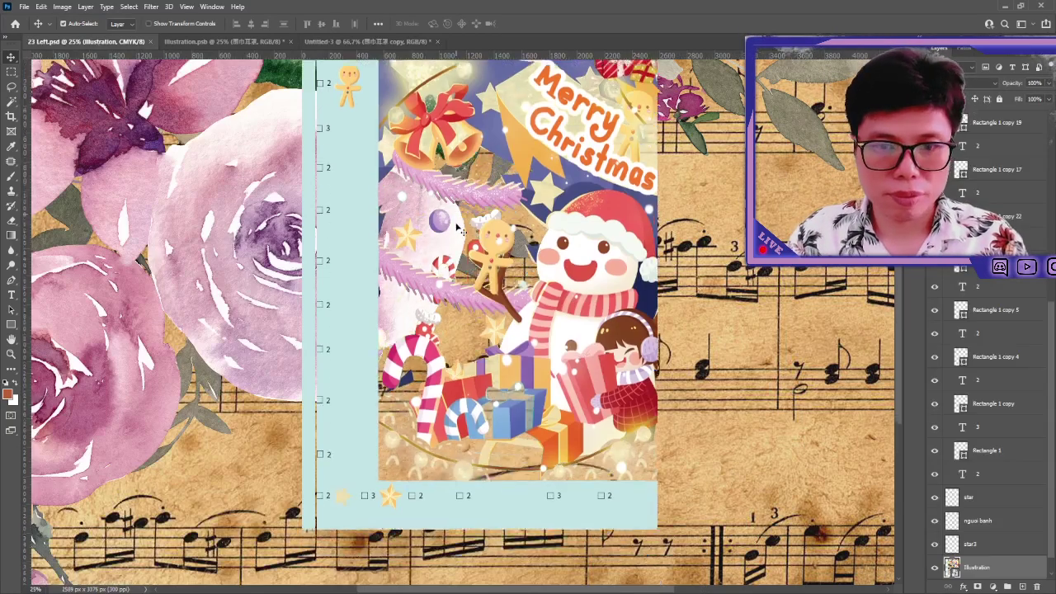
left_click_drag(509, 429, 509, 304)
scroll(510, 304, "up", 2)
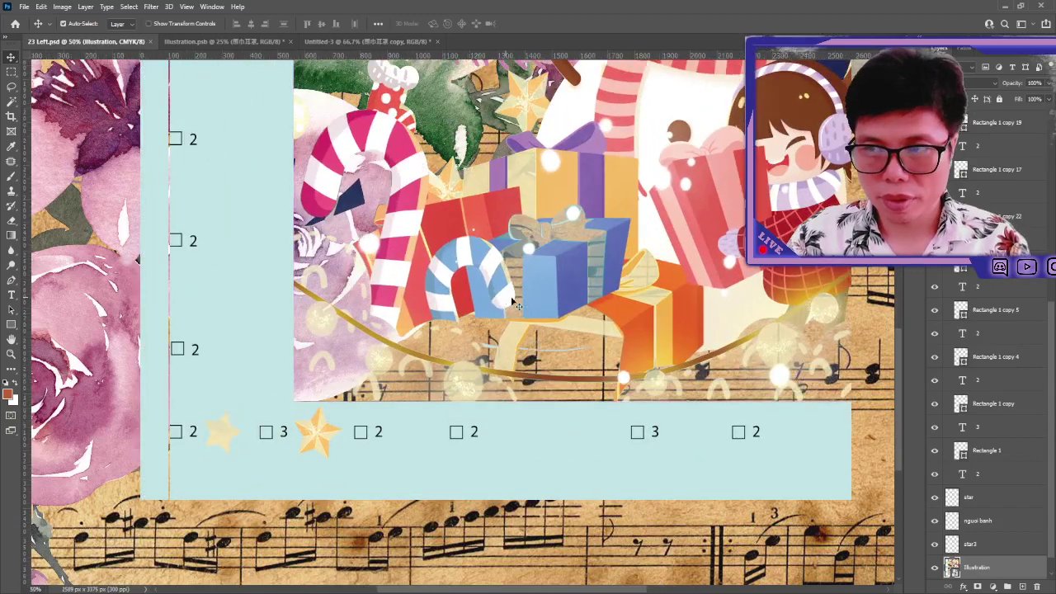
key("ctrl+v")
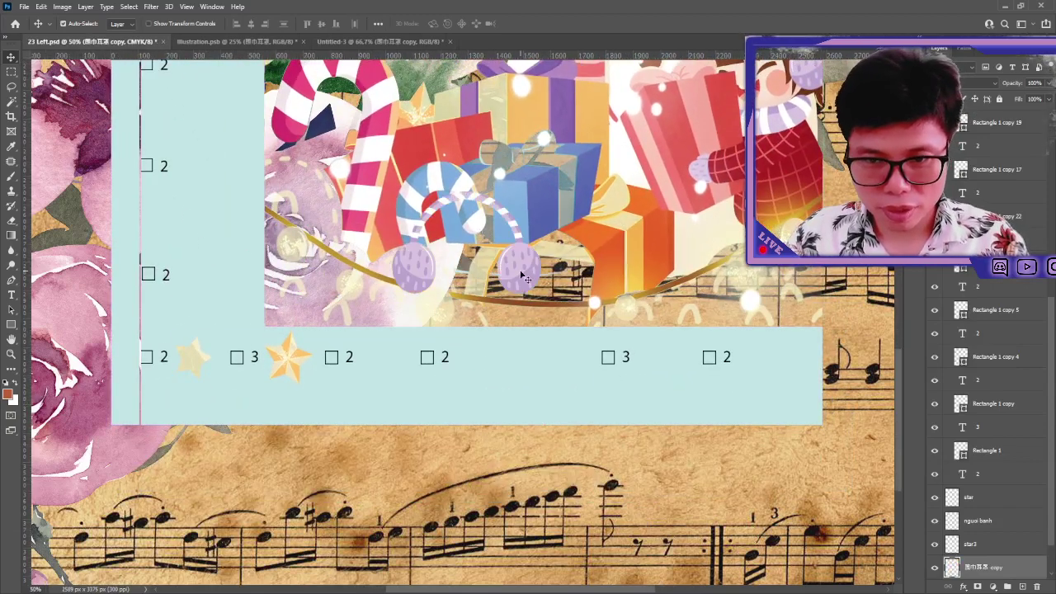
mouse_move(521, 277)
left_mouse_down()
mouse_move(508, 417)
mouse_move(455, 404)
mouse_move(430, 373)
left_mouse_up()
key("ctrl+t")
left_click(11, 58)
left_click(436, 356)
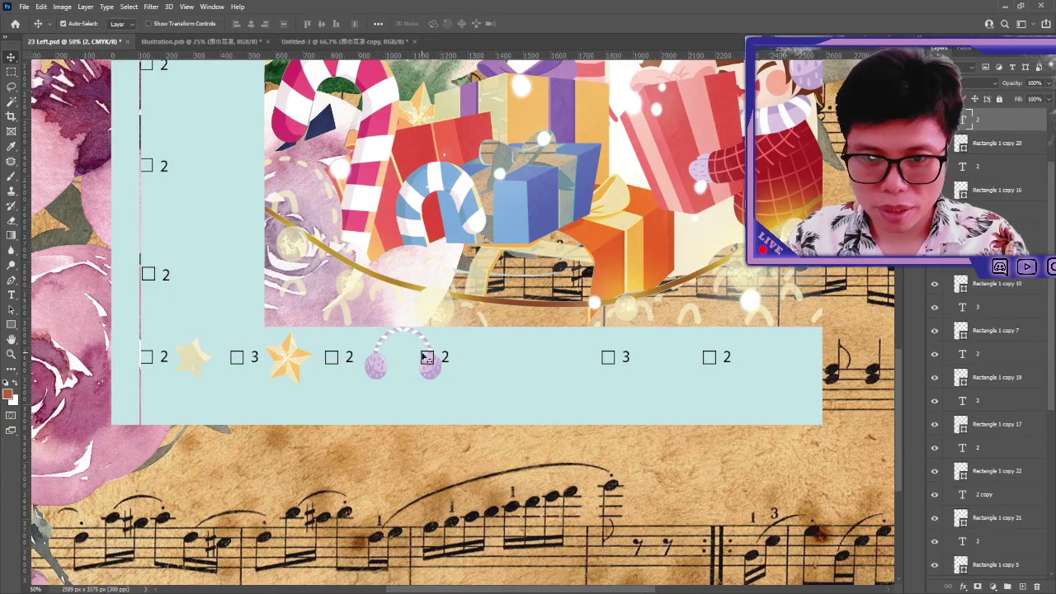
- Shift the next checklist item right and set the earmuffs beside the third checkbox
left_click_drag(453, 357, 508, 397)
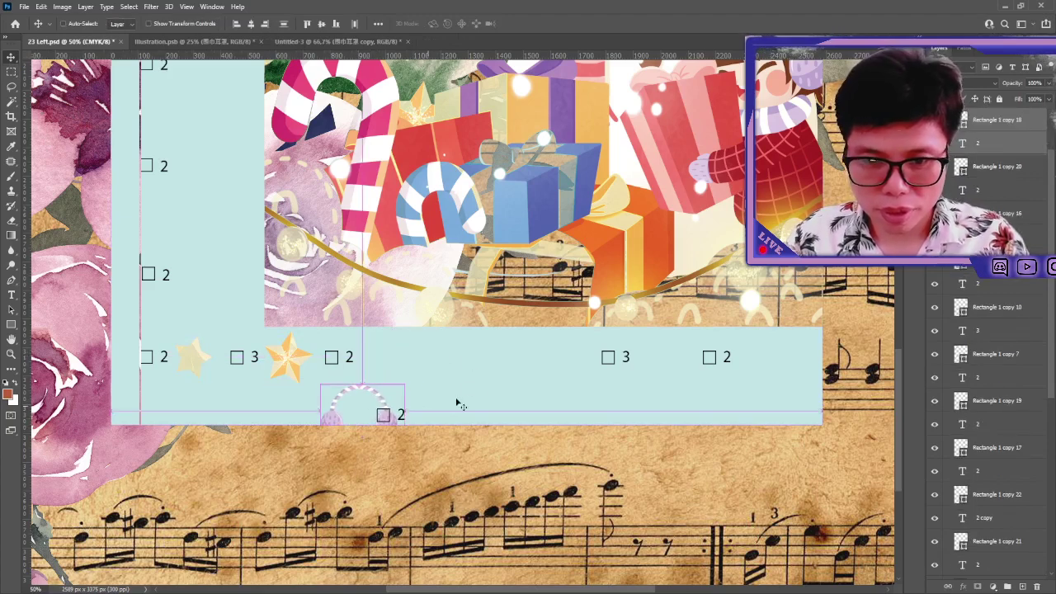
key("ctrl+z")
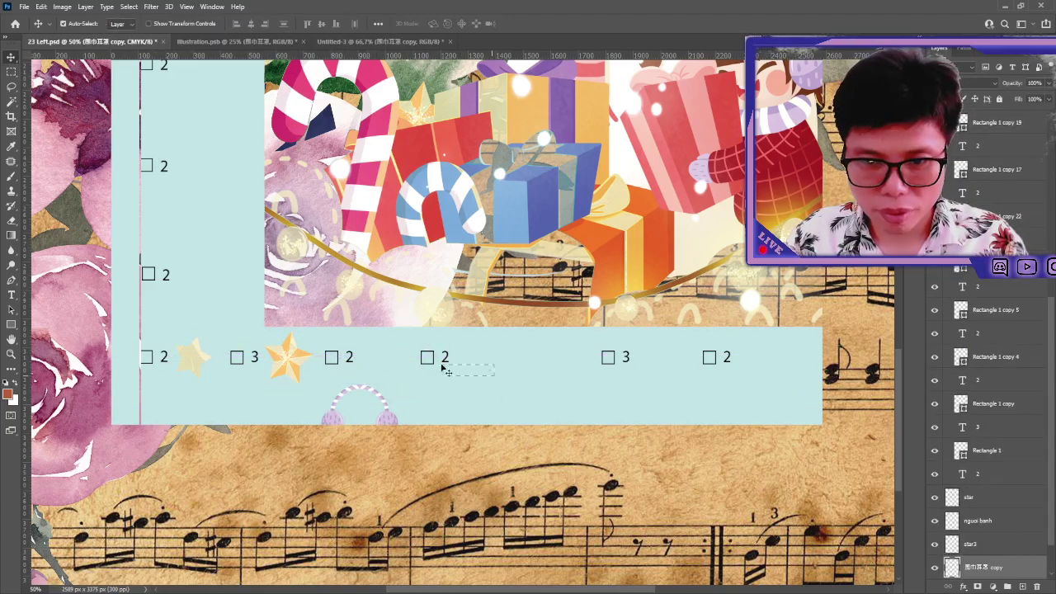
left_click_drag(446, 365, 501, 365)
left_click_drag(402, 413, 427, 369)
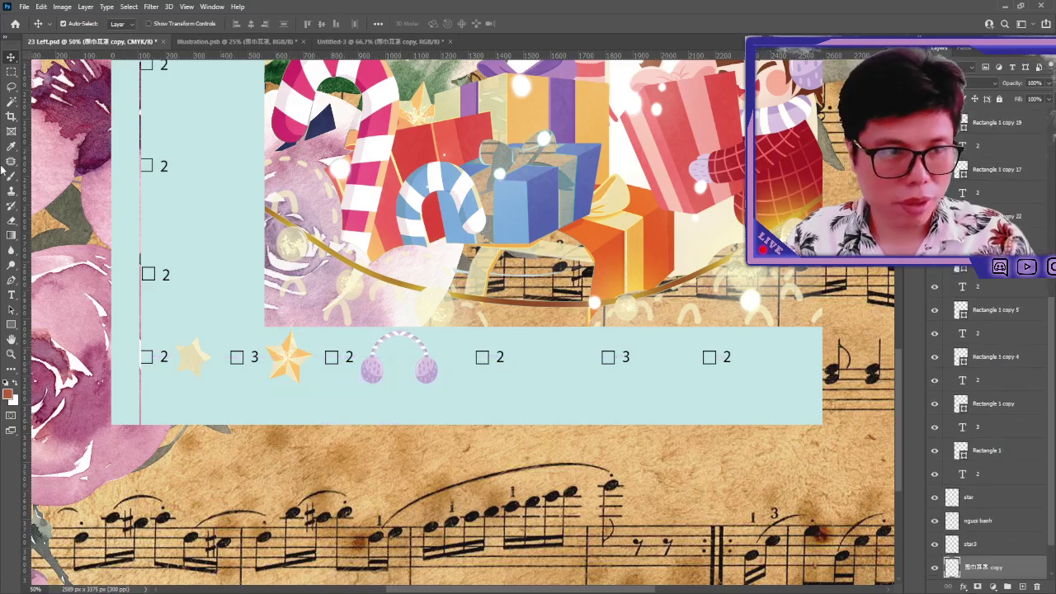
- Change the number beside the earmuffs from 2 to 1
left_click(11, 298)
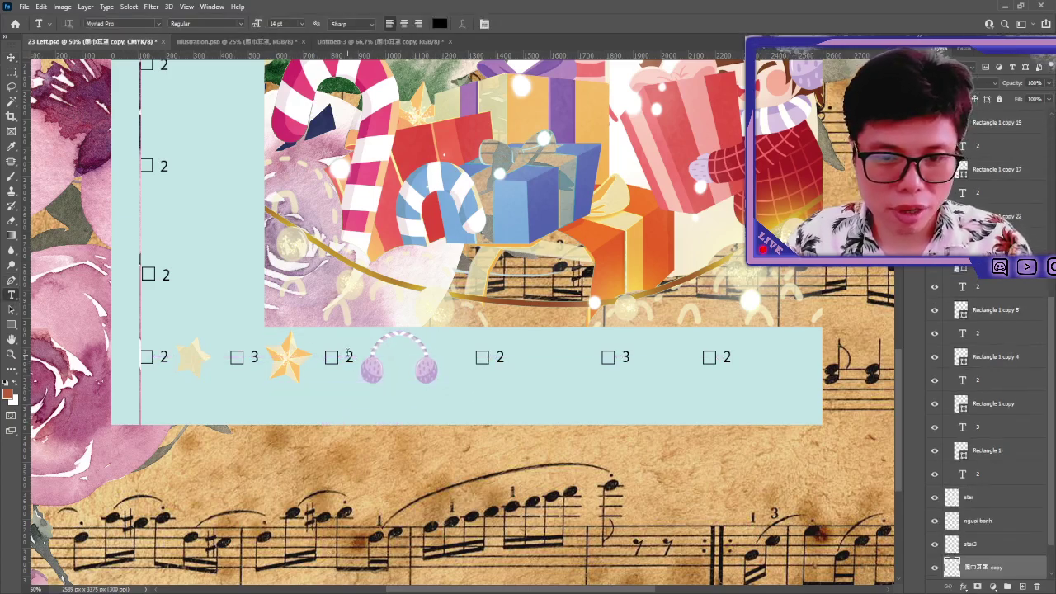
double_click(349, 356)
type("1")
key("ctrl+Return")
key("v")
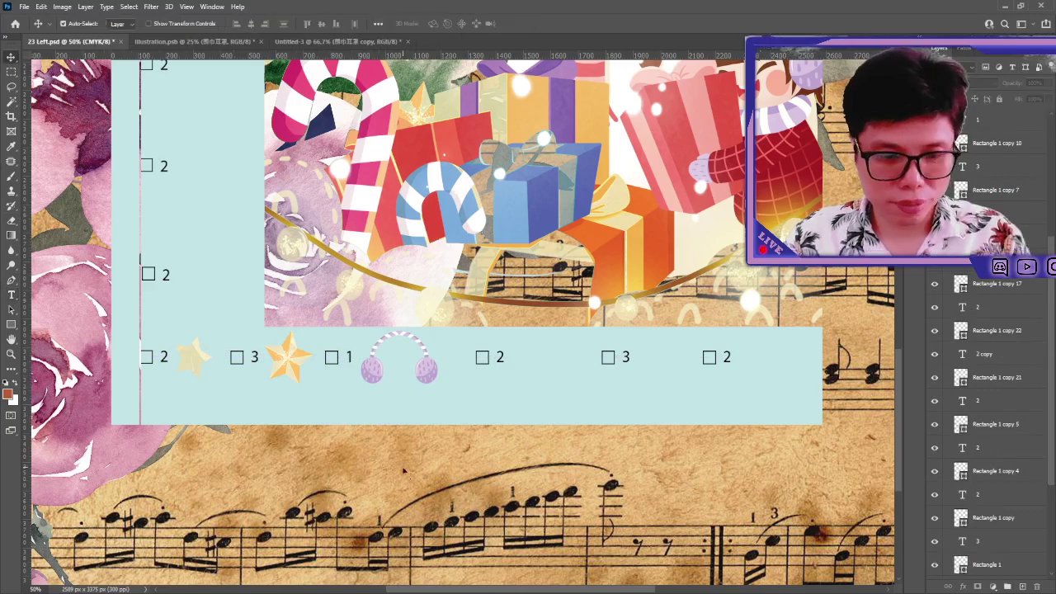
key("ctrl+minus")
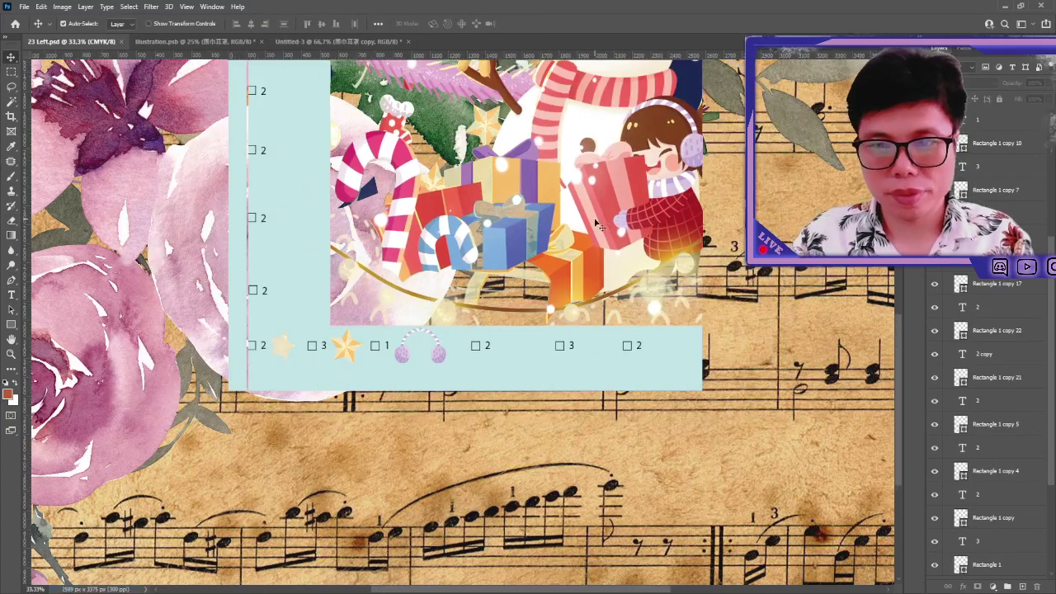